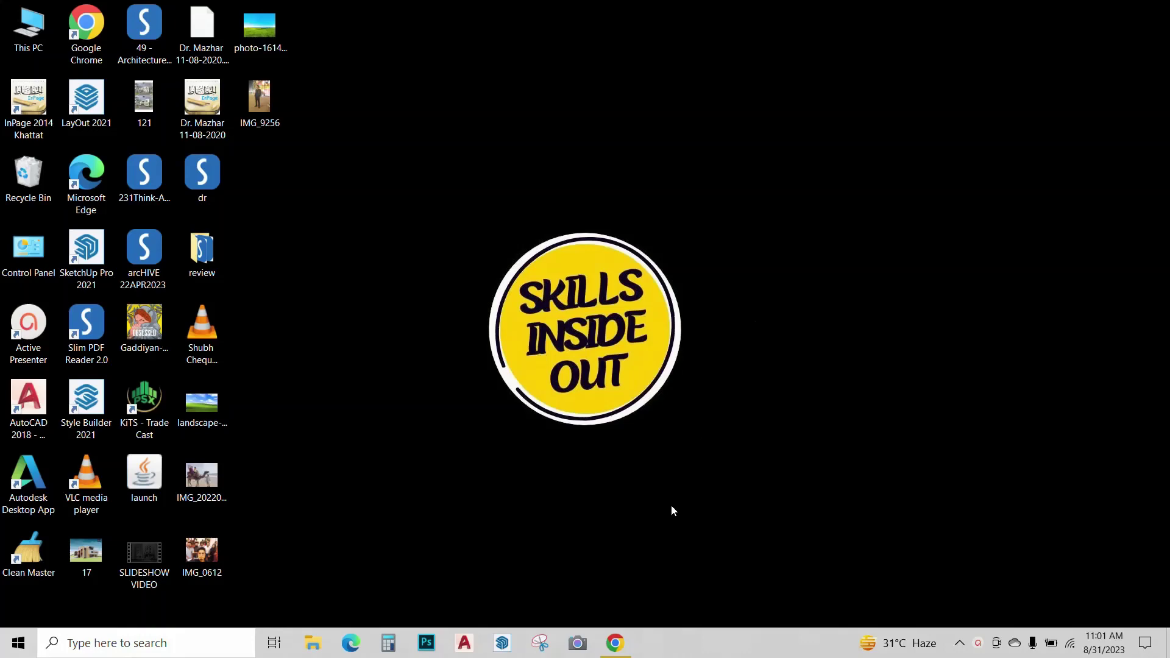
Step: Search Google for 'adobe firefly' and open the Adobe Firefly result page
{"action": "left_click", "coordinate": [624, 643]}
{"action": "left_click", "coordinate": [474, 284]}
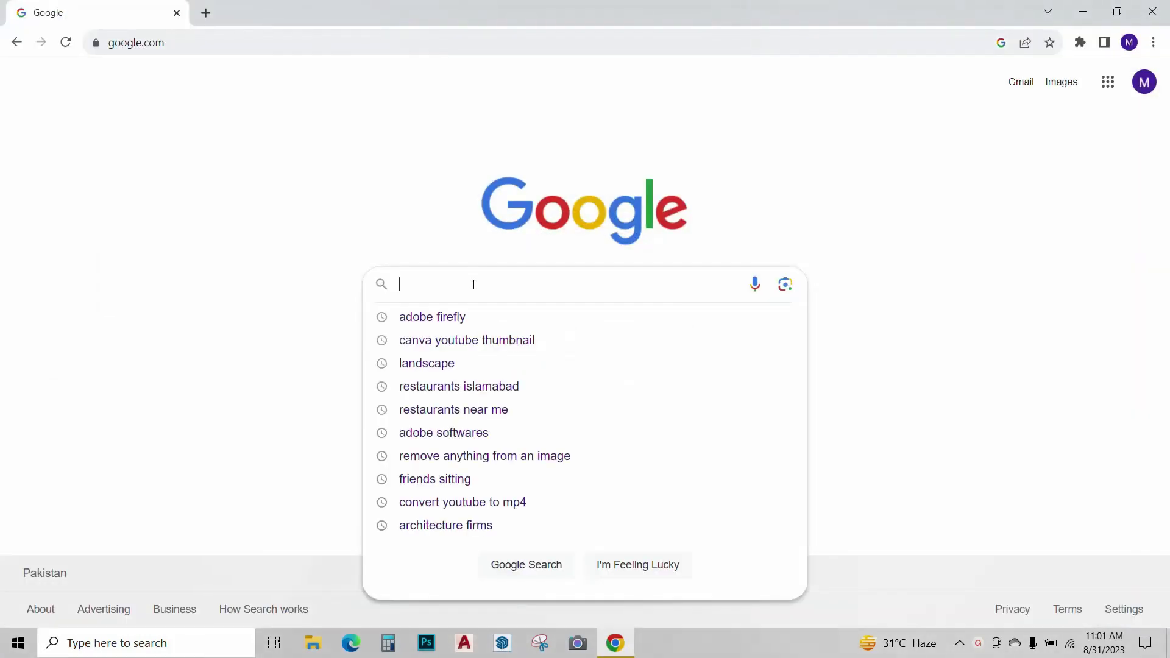
{"action": "type", "text": "adobe firefly"}
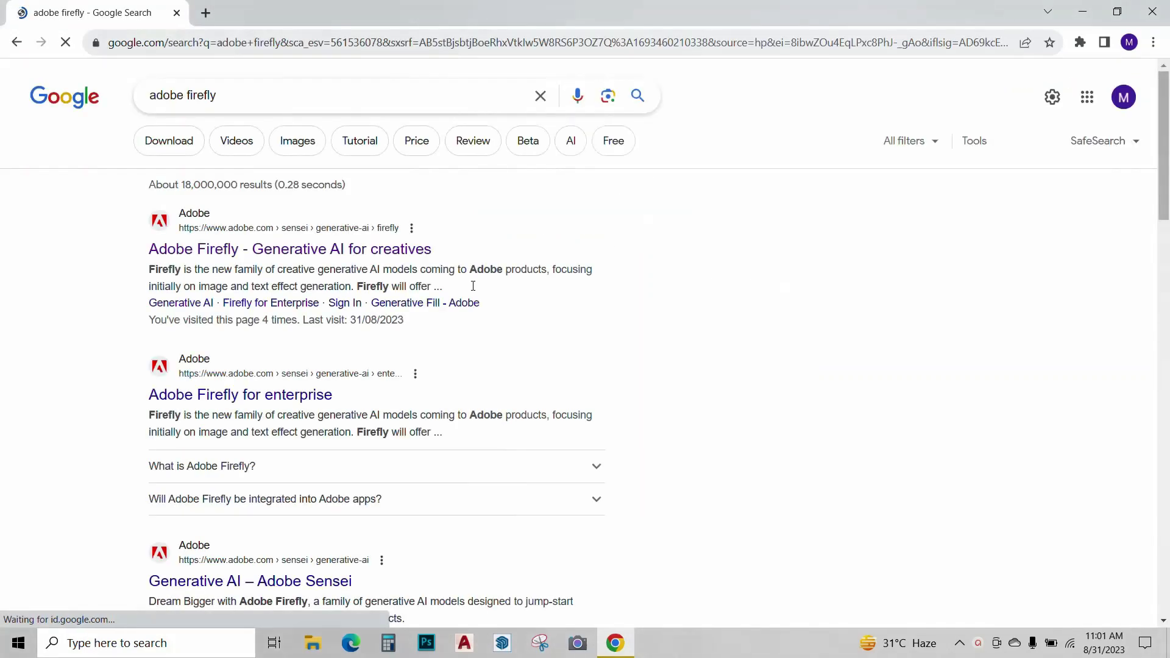
{"action": "left_click", "coordinate": [203, 255]}
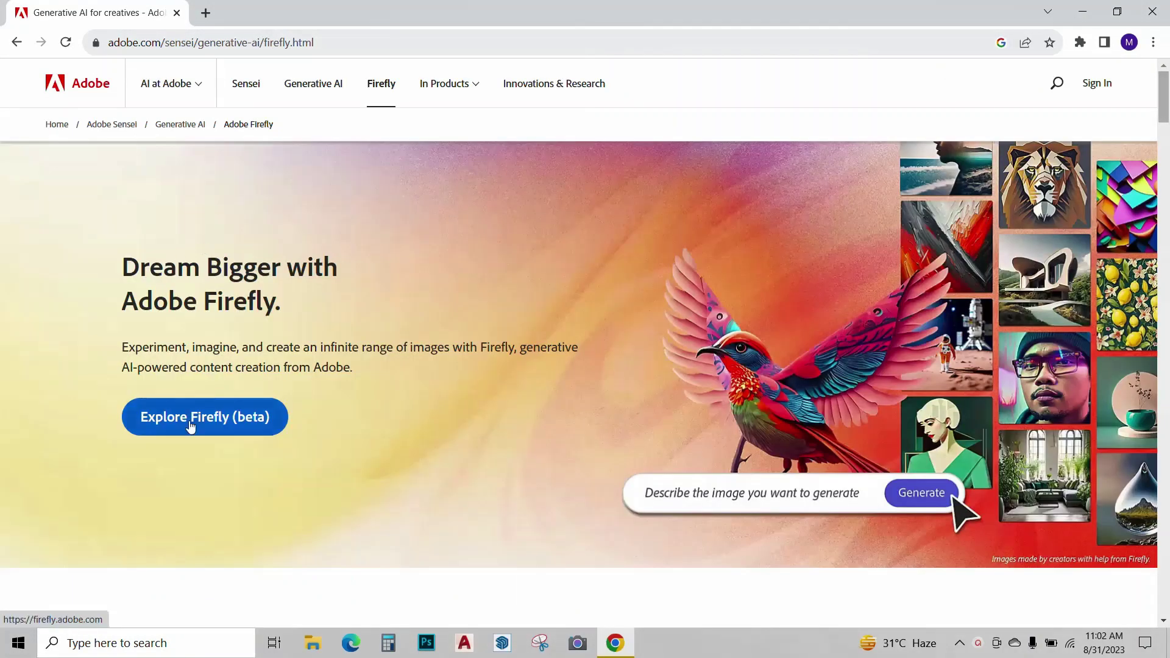
{"action": "left_click", "coordinate": [190, 427]}
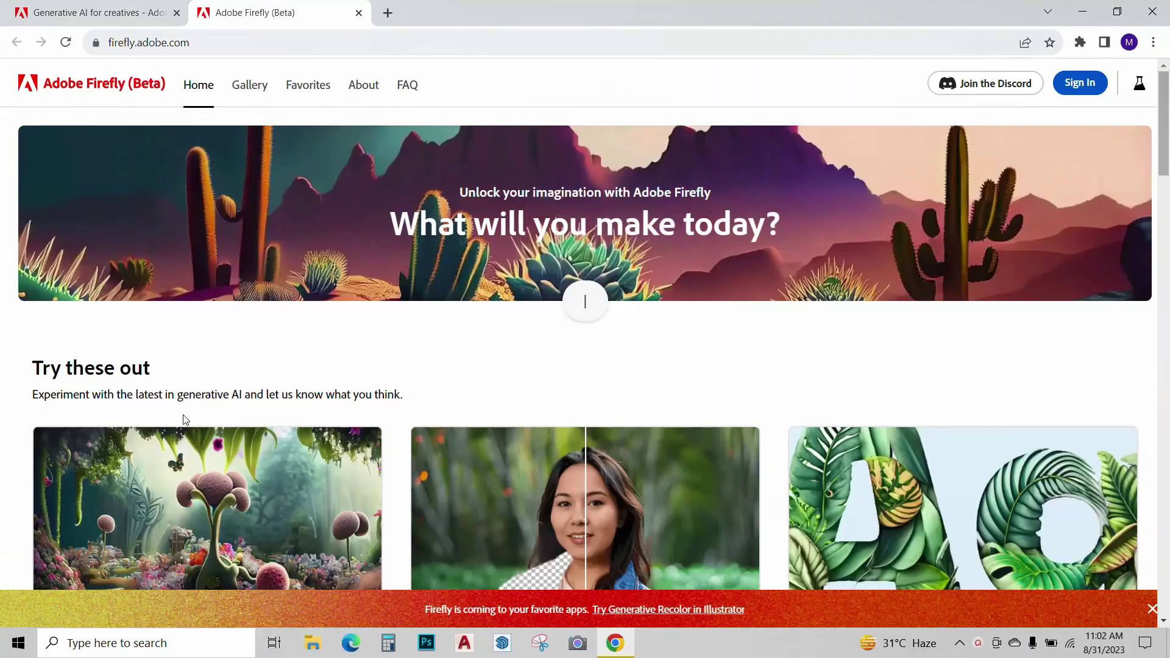
{"action": "scroll", "coordinate": [182, 419], "scroll_direction": "down", "scroll_amount": 3}
{"action": "scroll", "coordinate": [182, 419], "scroll_direction": "down", "scroll_amount": 3}
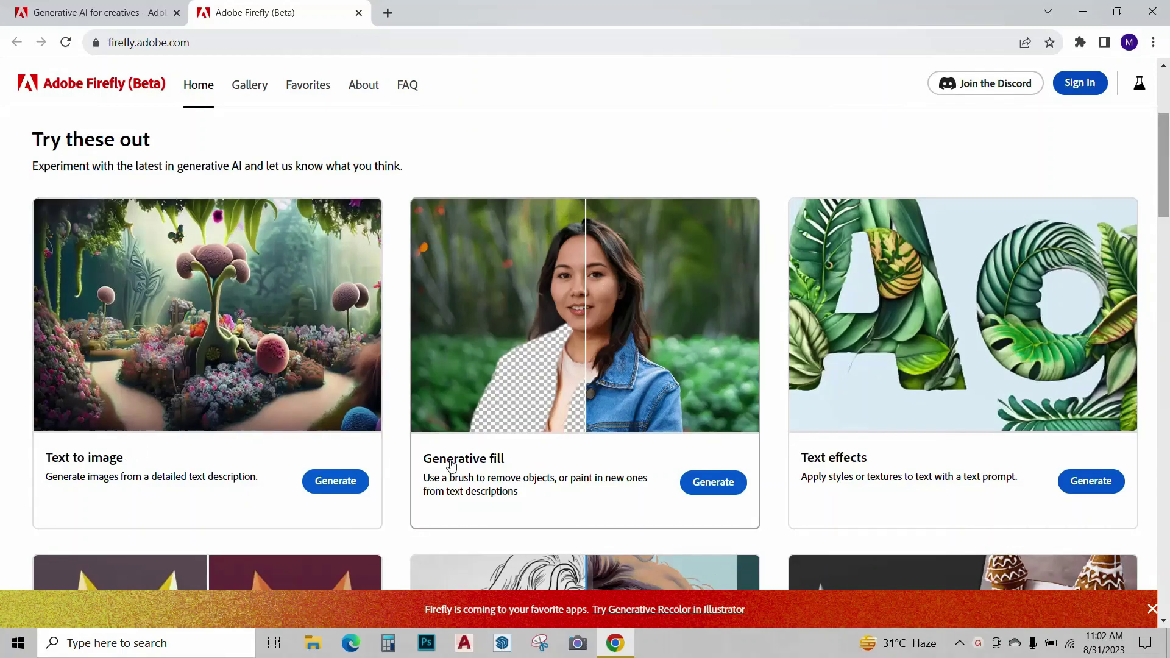
{"action": "scroll", "coordinate": [953, 450], "scroll_direction": "down", "scroll_amount": 7}
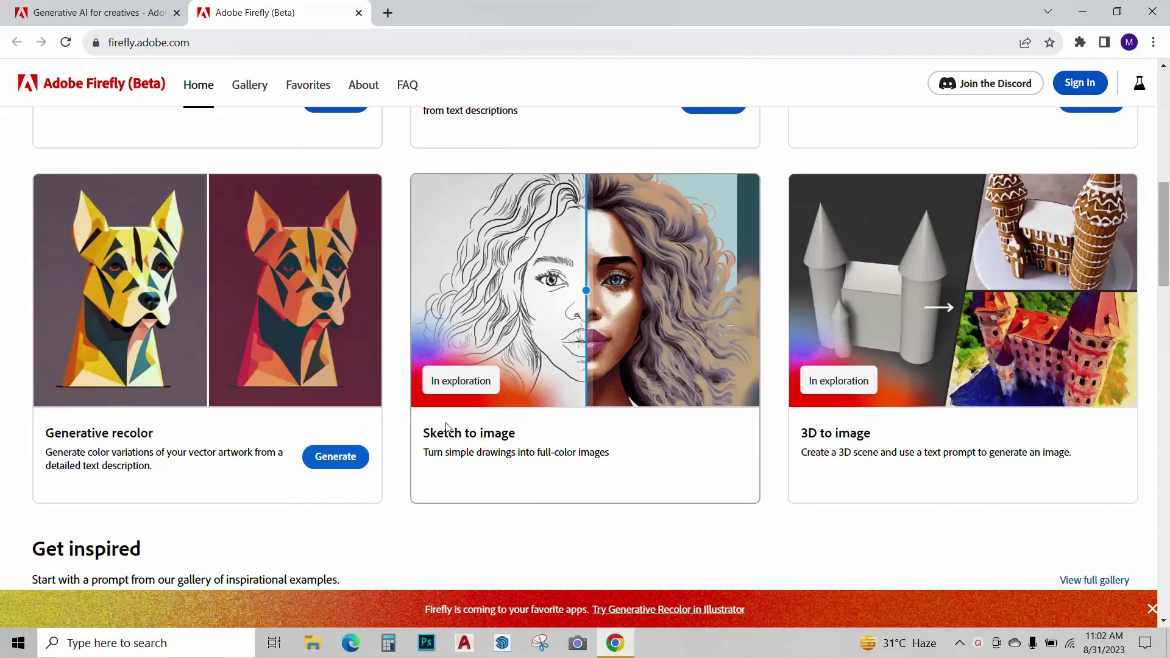
{"action": "scroll", "coordinate": [446, 424], "scroll_direction": "down", "scroll_amount": 20}
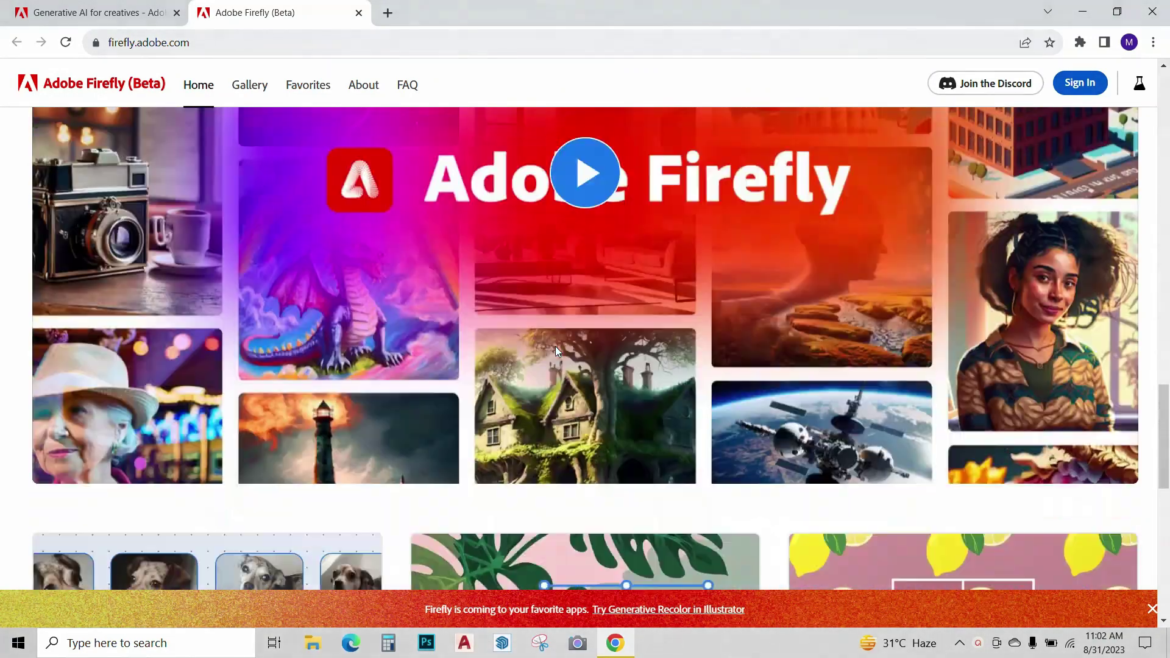
{"action": "scroll", "coordinate": [555, 346], "scroll_direction": "down", "scroll_amount": 8}
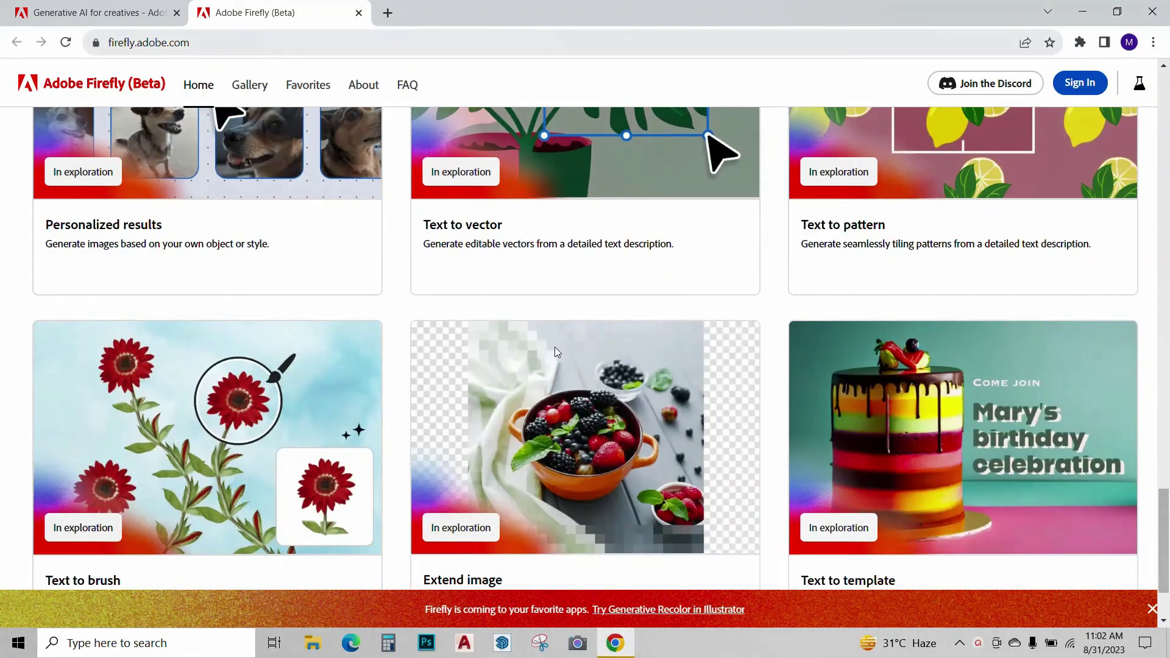
{"action": "scroll", "coordinate": [554, 346], "scroll_direction": "down", "scroll_amount": 2}
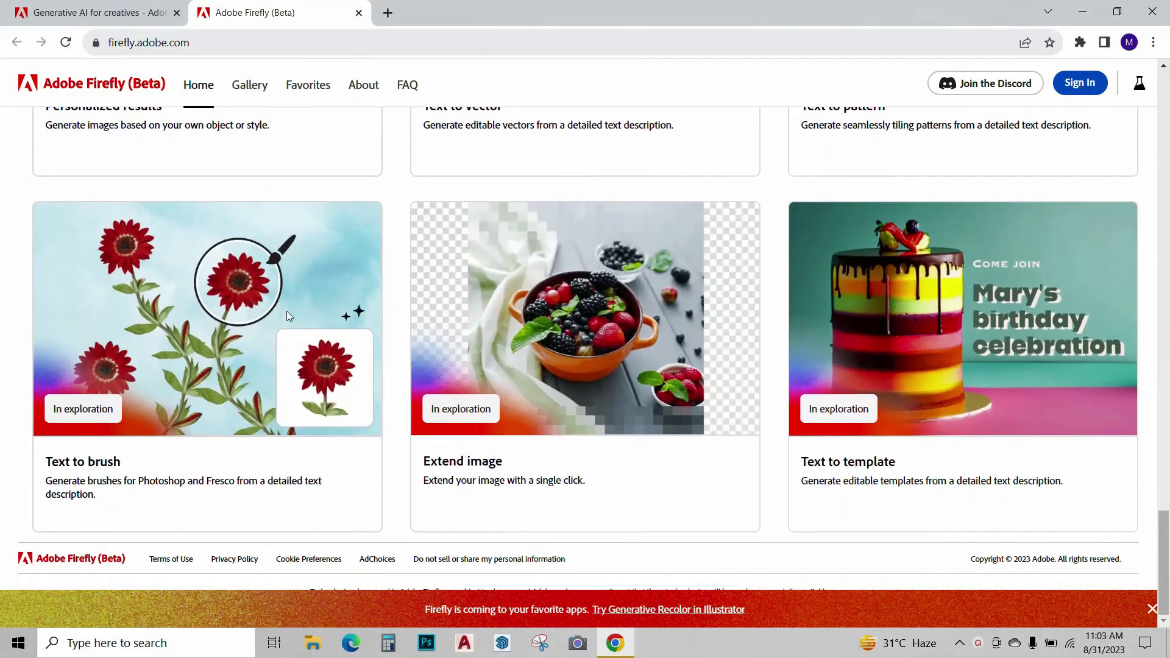
{"action": "scroll", "coordinate": [288, 313], "scroll_direction": "up", "scroll_amount": 4}
{"action": "scroll", "coordinate": [678, 347], "scroll_direction": "up", "scroll_amount": 20}
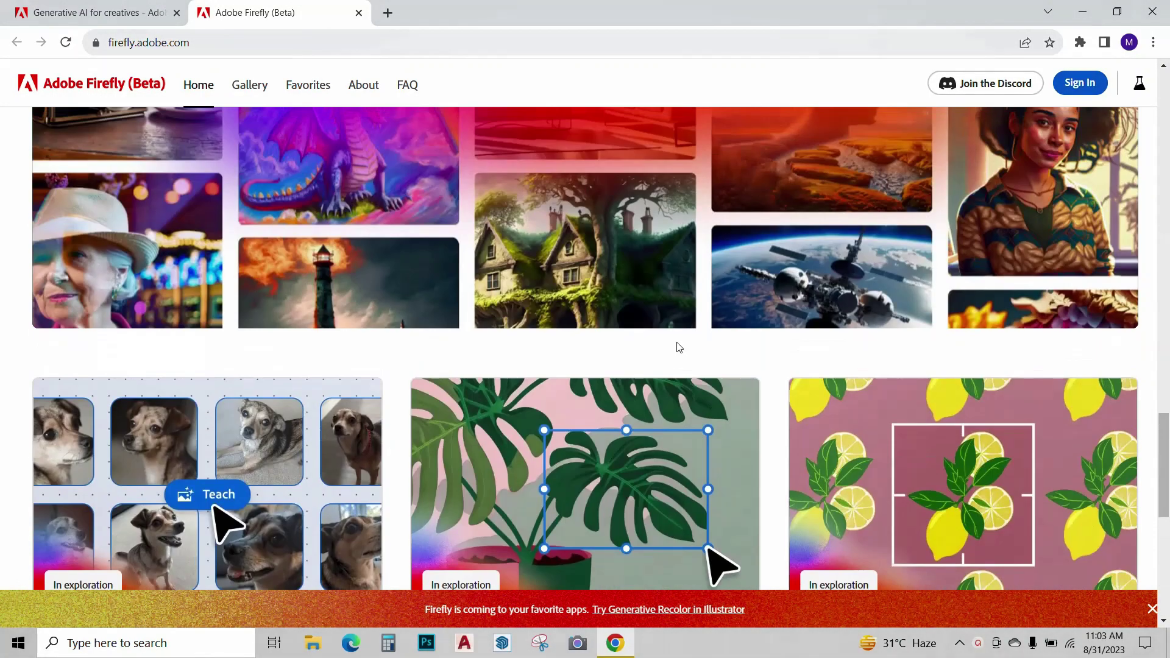
{"action": "scroll", "coordinate": [678, 347], "scroll_direction": "up", "scroll_amount": 2}
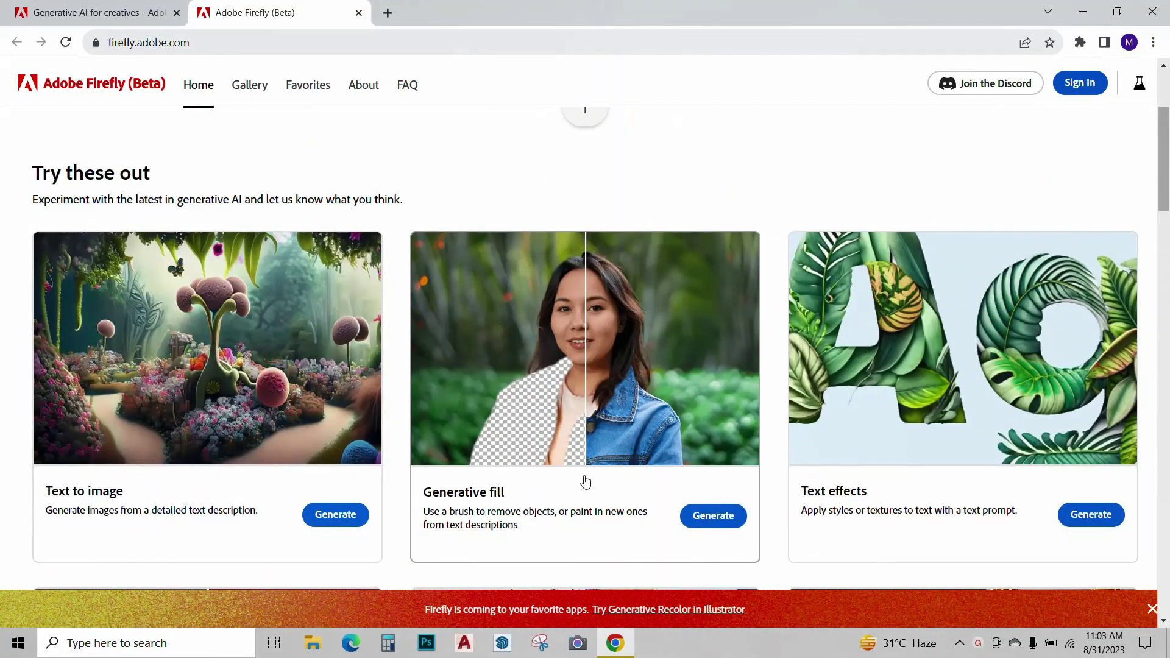
Step: Open Firefly's Generative fill tool and sign in with a Google account
{"action": "left_click", "coordinate": [712, 516]}
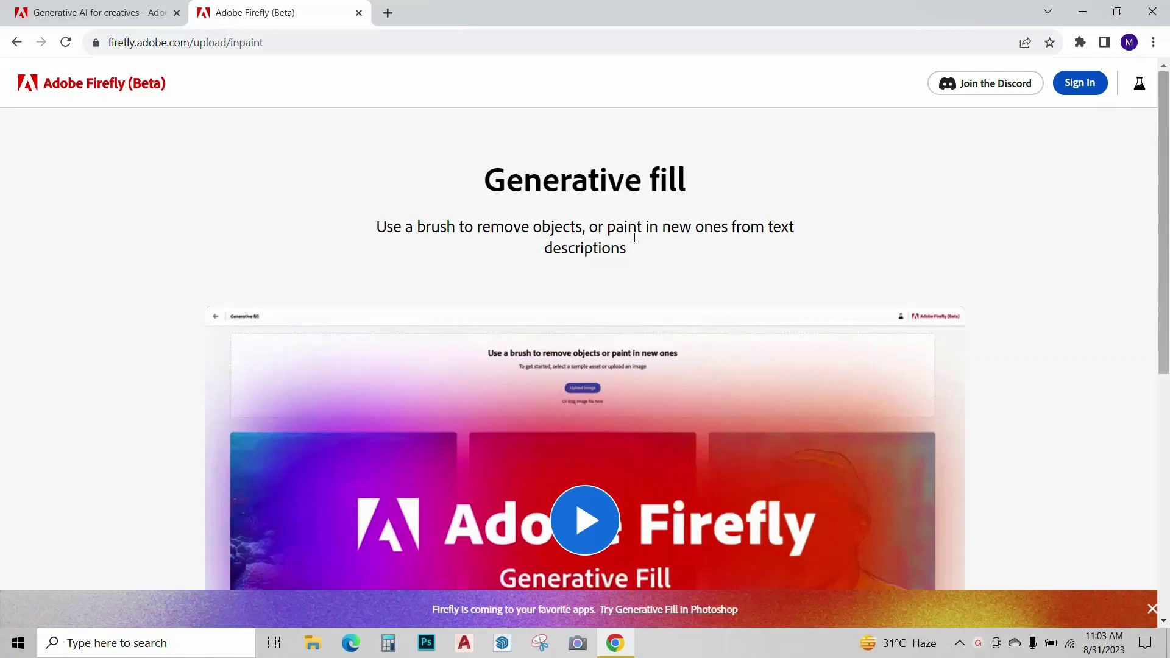
{"action": "scroll", "coordinate": [634, 238], "scroll_direction": "down", "scroll_amount": 7}
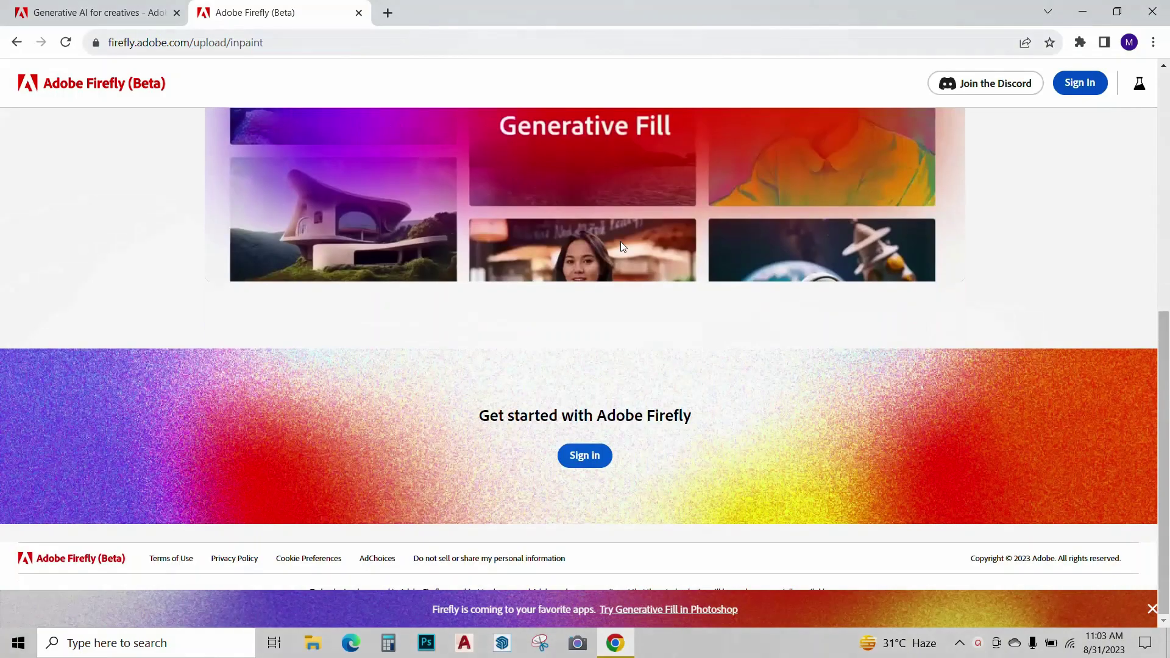
{"action": "left_click", "coordinate": [585, 457]}
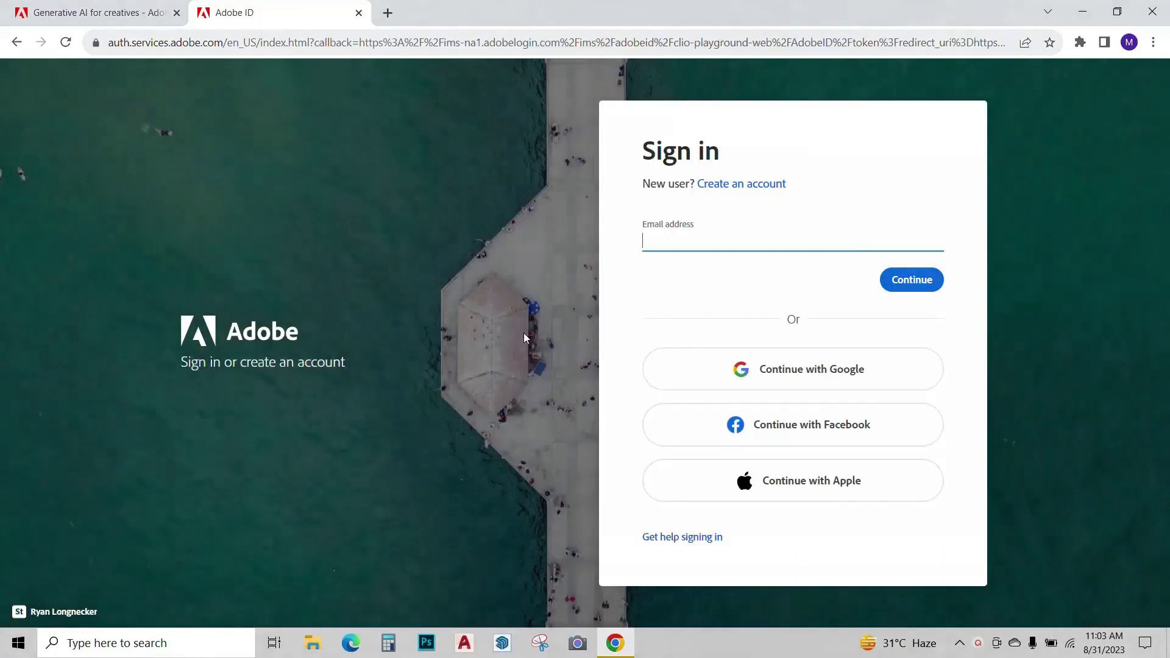
{"action": "left_click", "coordinate": [758, 373]}
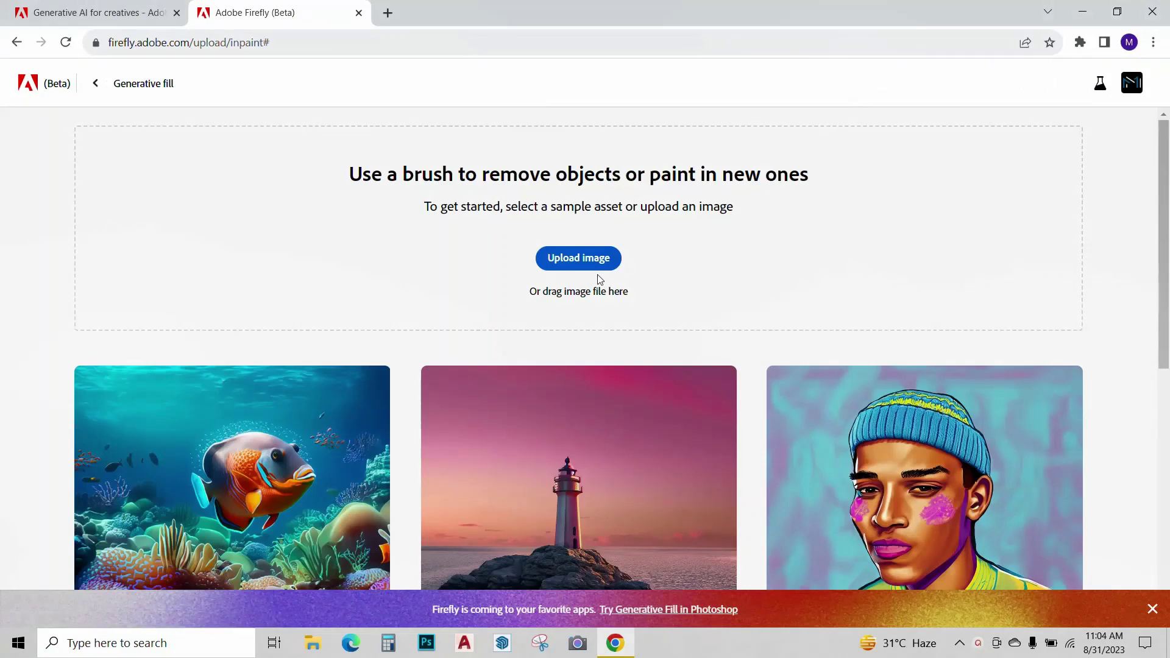
Step: Browse the sample images, then open the file picker to upload a photo from the computer
{"action": "scroll", "coordinate": [510, 290], "scroll_direction": "down", "scroll_amount": 3}
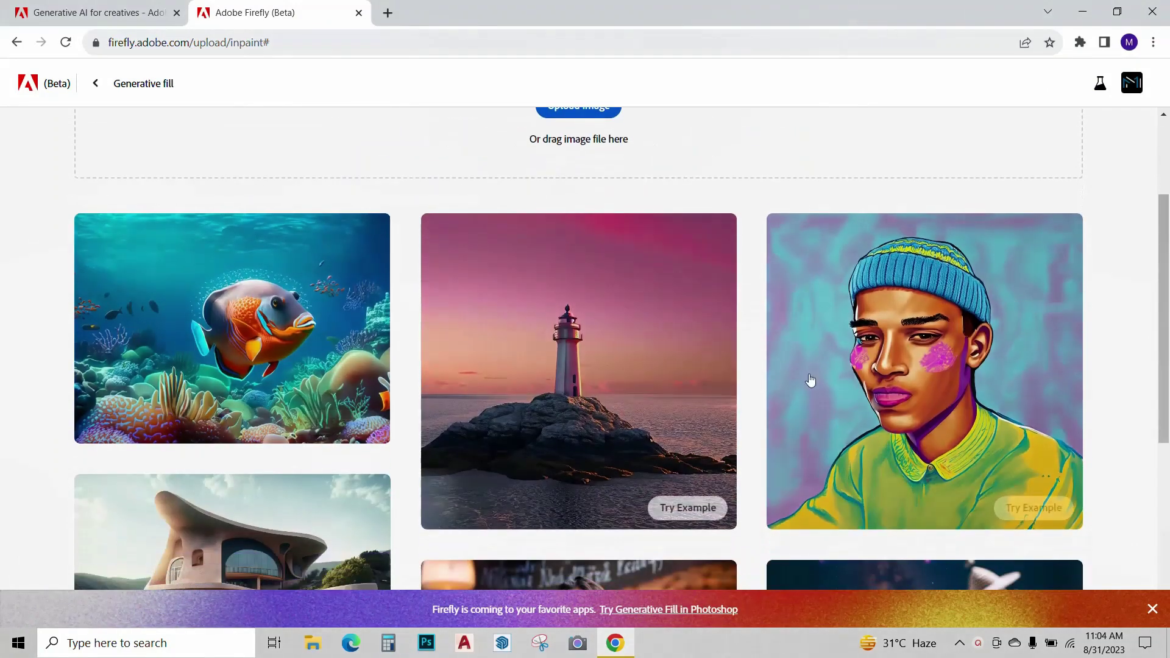
{"action": "scroll", "coordinate": [810, 380], "scroll_direction": "down", "scroll_amount": 4}
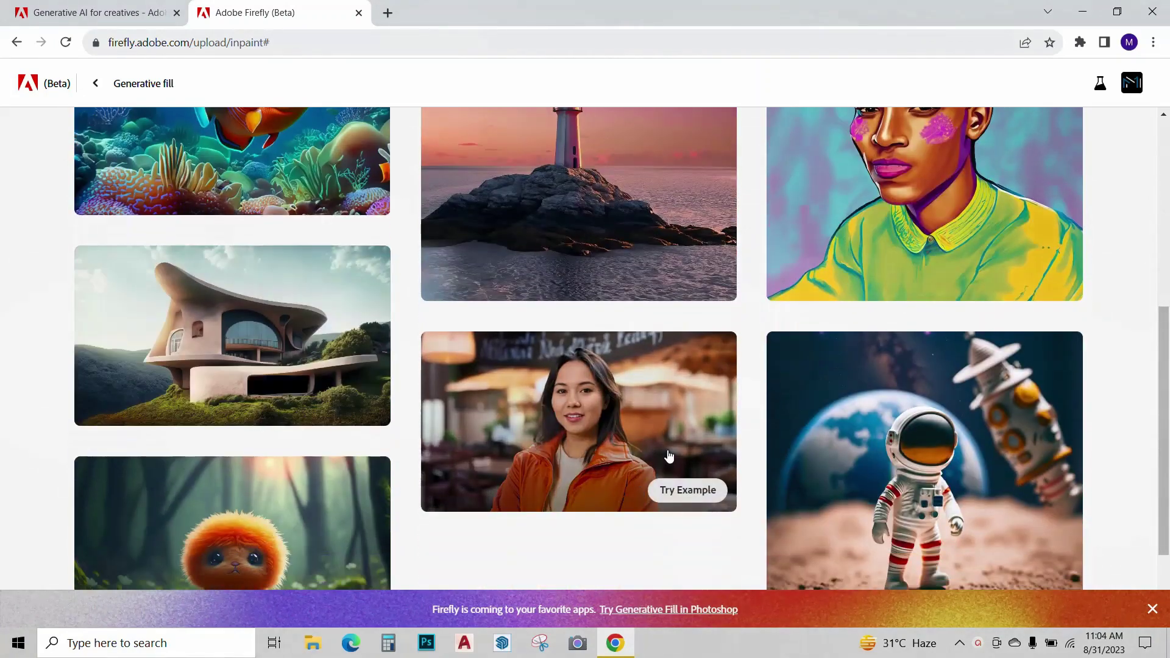
{"action": "scroll", "coordinate": [744, 452], "scroll_direction": "up", "scroll_amount": 7}
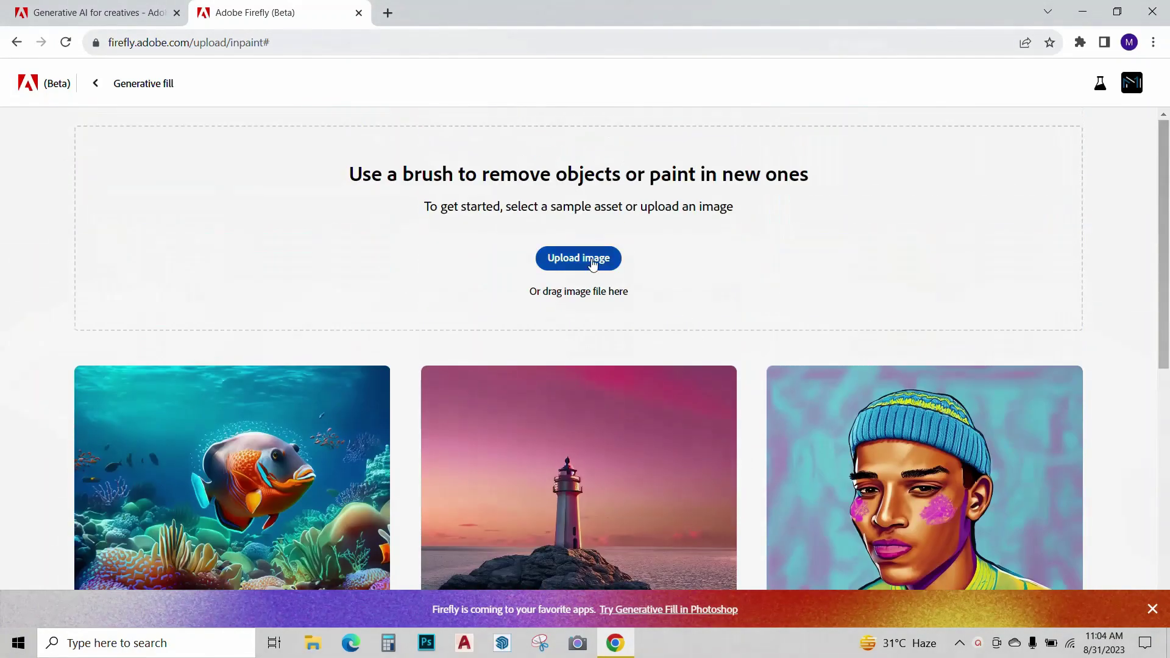
{"action": "left_click", "coordinate": [588, 262]}
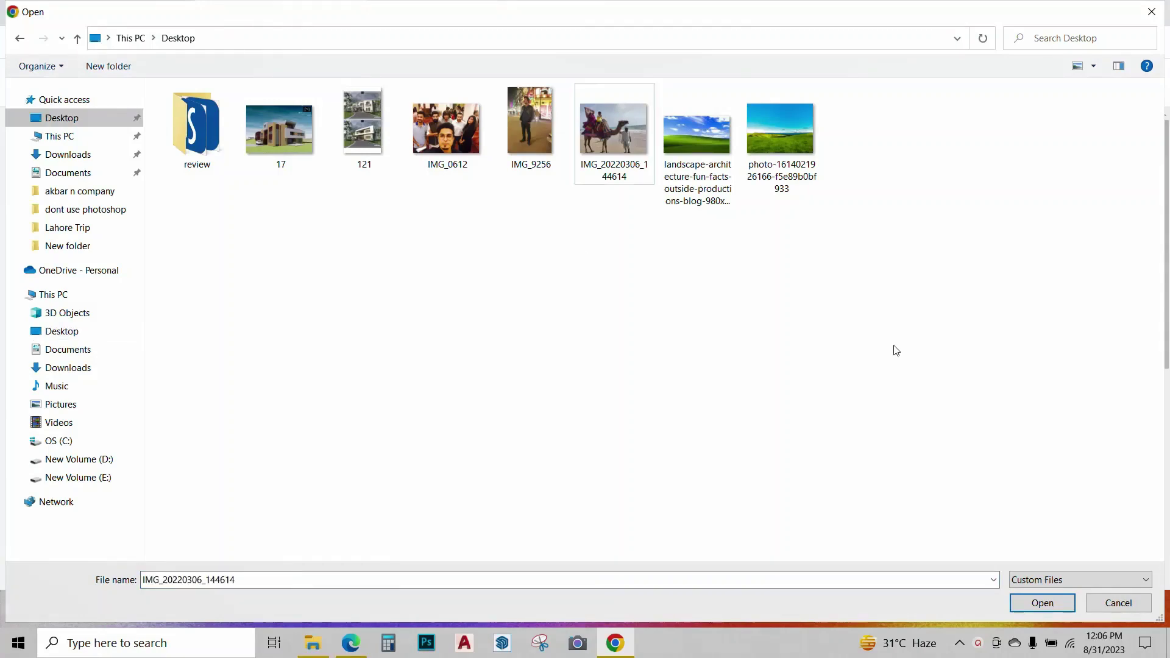
Step: Load the camel beach photo IMG_20220306_144614 into Generative fill
{"action": "left_click", "coordinate": [631, 152]}
{"action": "left_click", "coordinate": [1043, 603]}
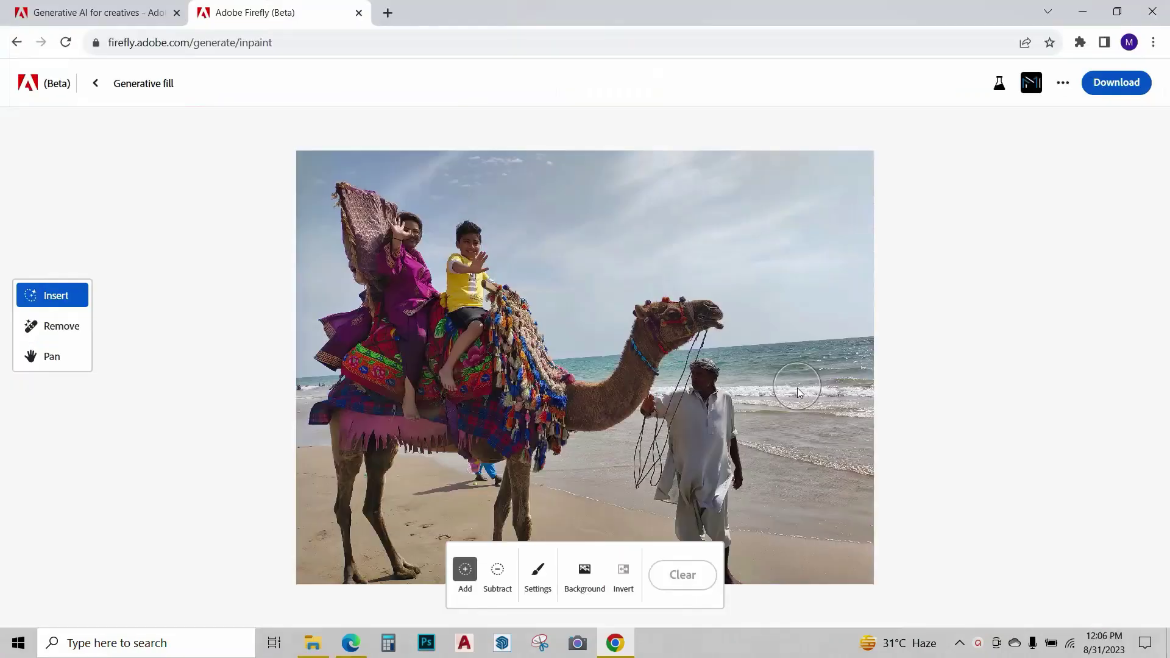
{"action": "scroll", "coordinate": [796, 387], "scroll_direction": "down", "scroll_amount": 2}
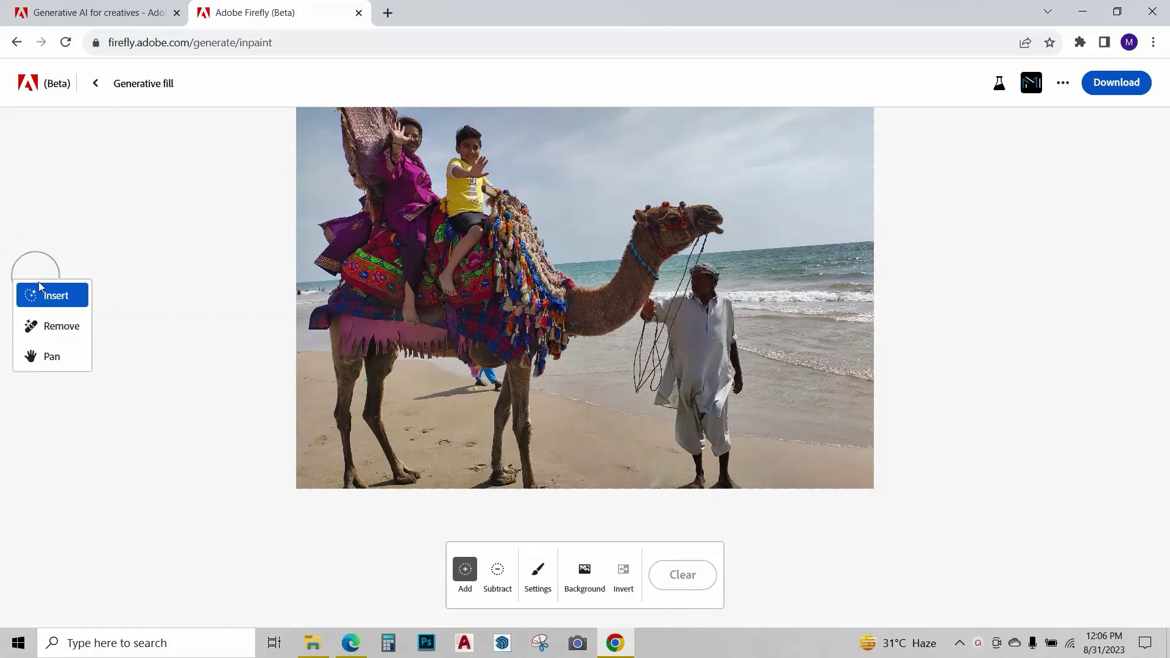
Step: In Remove mode, mask the man beside the camel's neck, head to feet, with a smaller brush
{"action": "left_click", "coordinate": [64, 323]}
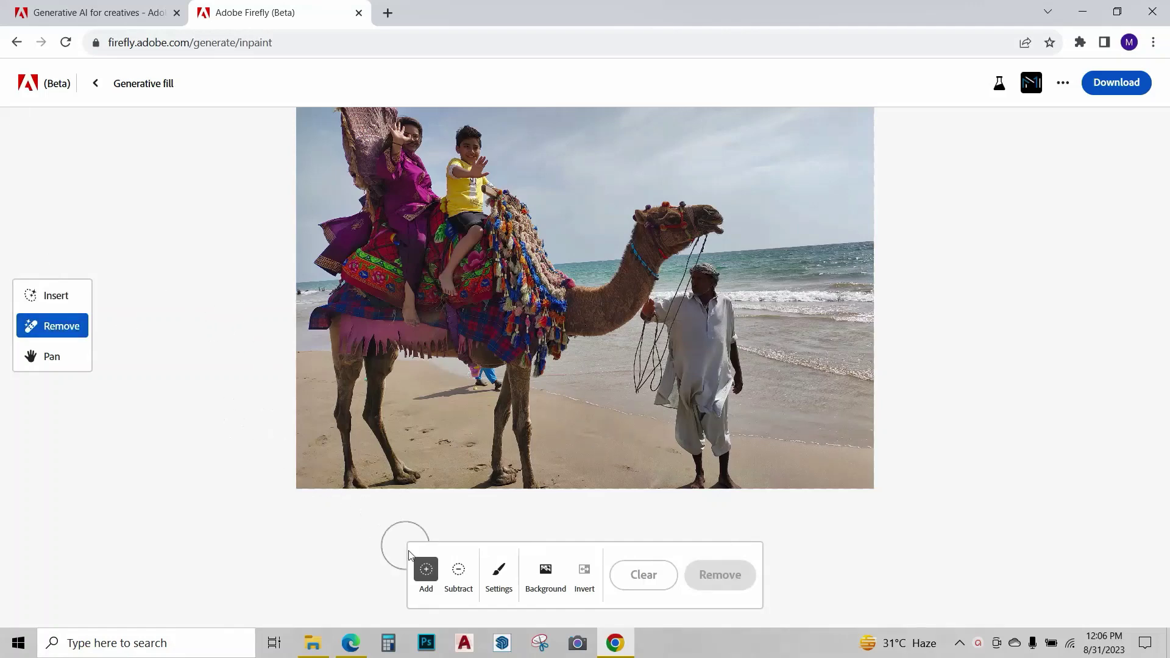
{"action": "mouse_move", "coordinate": [707, 279]}
{"action": "left_mouse_down"}
{"action": "mouse_move", "coordinate": [667, 319]}
{"action": "mouse_move", "coordinate": [690, 345]}
{"action": "mouse_move", "coordinate": [722, 327]}
{"action": "left_mouse_up"}
{"action": "left_click_drag", "start_coordinate": [721, 485], "coordinate": [700, 488]}
{"action": "mouse_move", "coordinate": [698, 364]}
{"action": "left_mouse_down"}
{"action": "mouse_move", "coordinate": [722, 362]}
{"action": "mouse_move", "coordinate": [729, 374]}
{"action": "mouse_move", "coordinate": [695, 439]}
{"action": "left_mouse_up"}
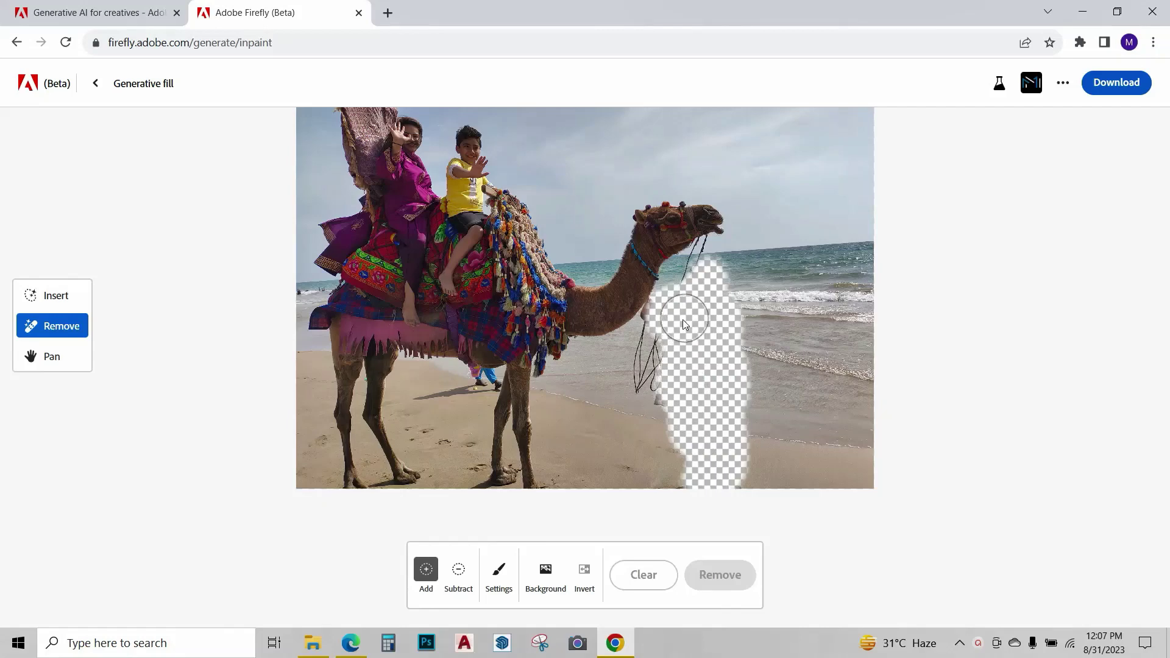
{"action": "left_click_drag", "start_coordinate": [654, 361], "coordinate": [677, 391]}
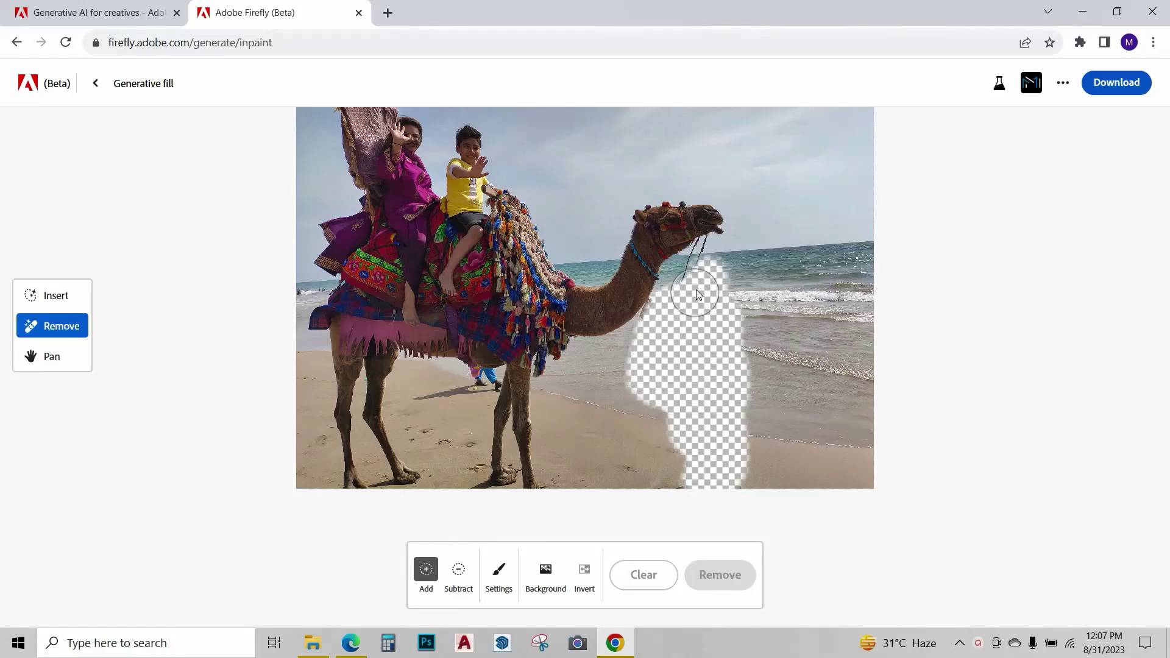
{"action": "left_click_drag", "start_coordinate": [708, 257], "coordinate": [711, 255]}
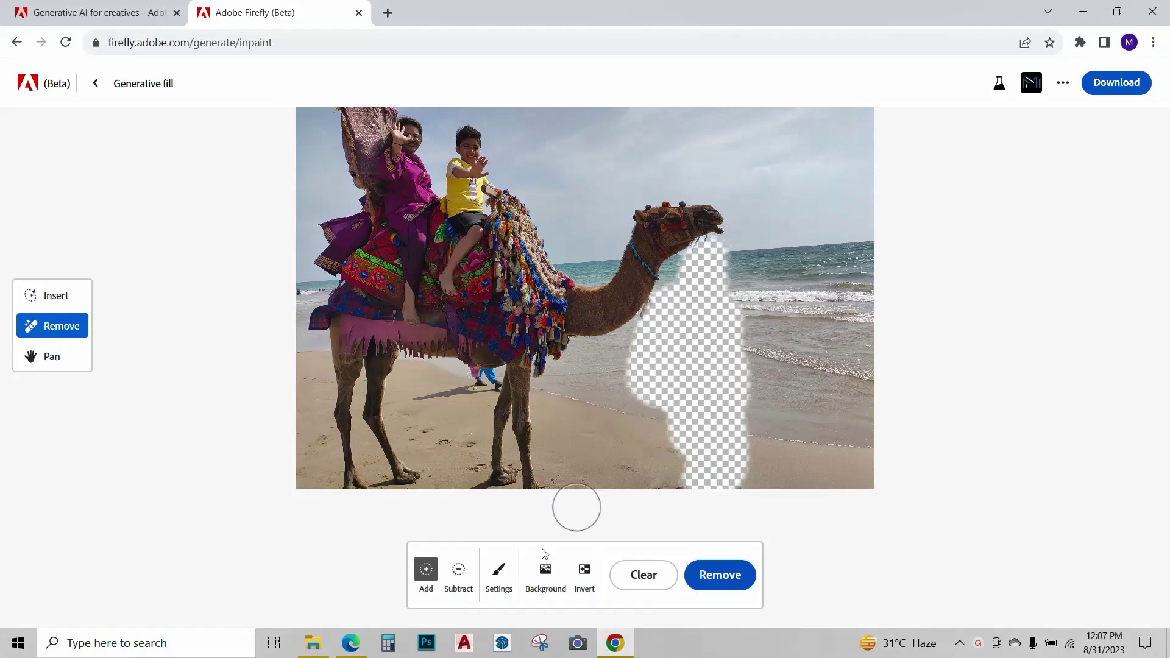
{"action": "left_click", "coordinate": [495, 572]}
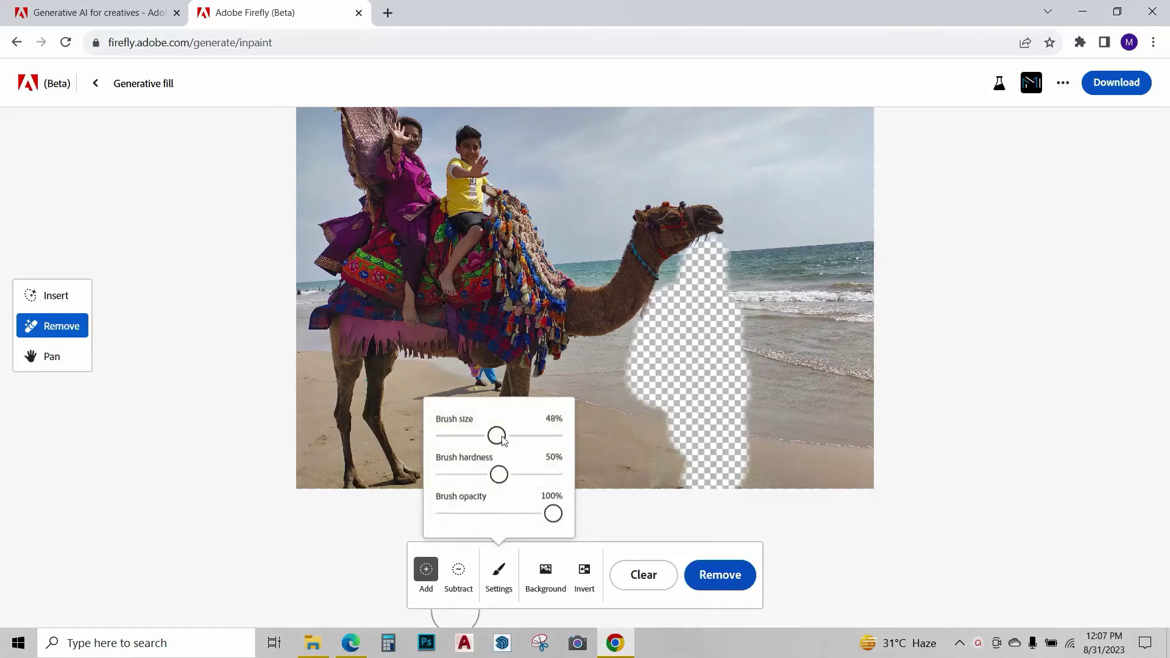
{"action": "left_click_drag", "start_coordinate": [496, 435], "coordinate": [460, 435]}
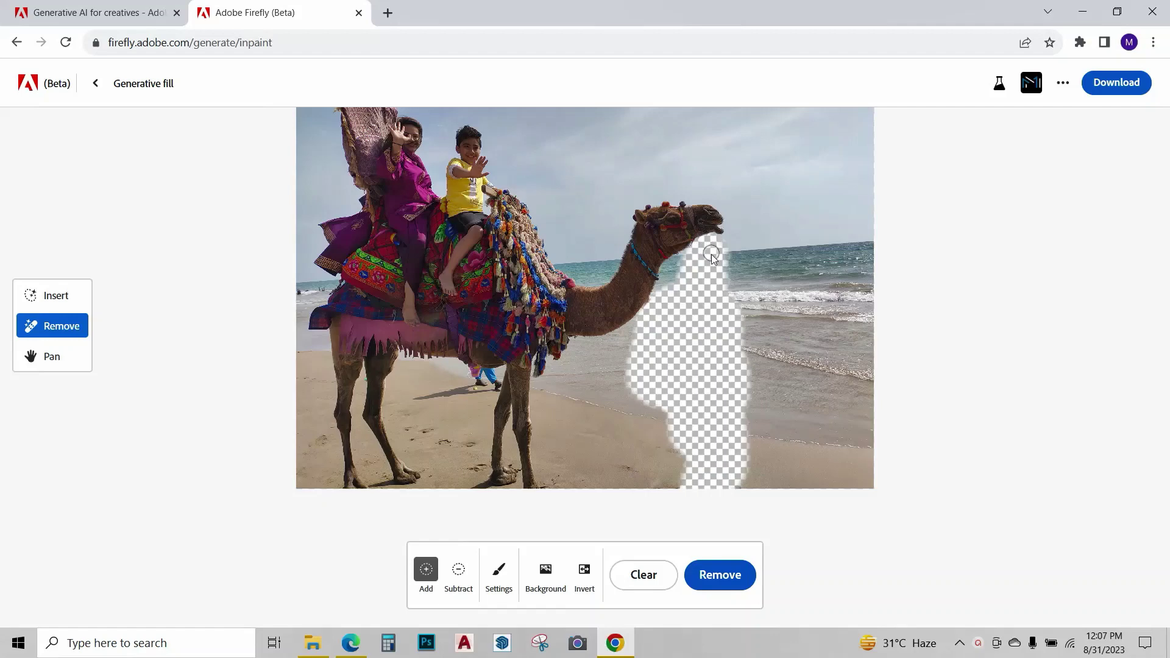
Step: Remove the masked figure and compare the three fill variations, settling on the third
{"action": "left_click", "coordinate": [733, 574]}
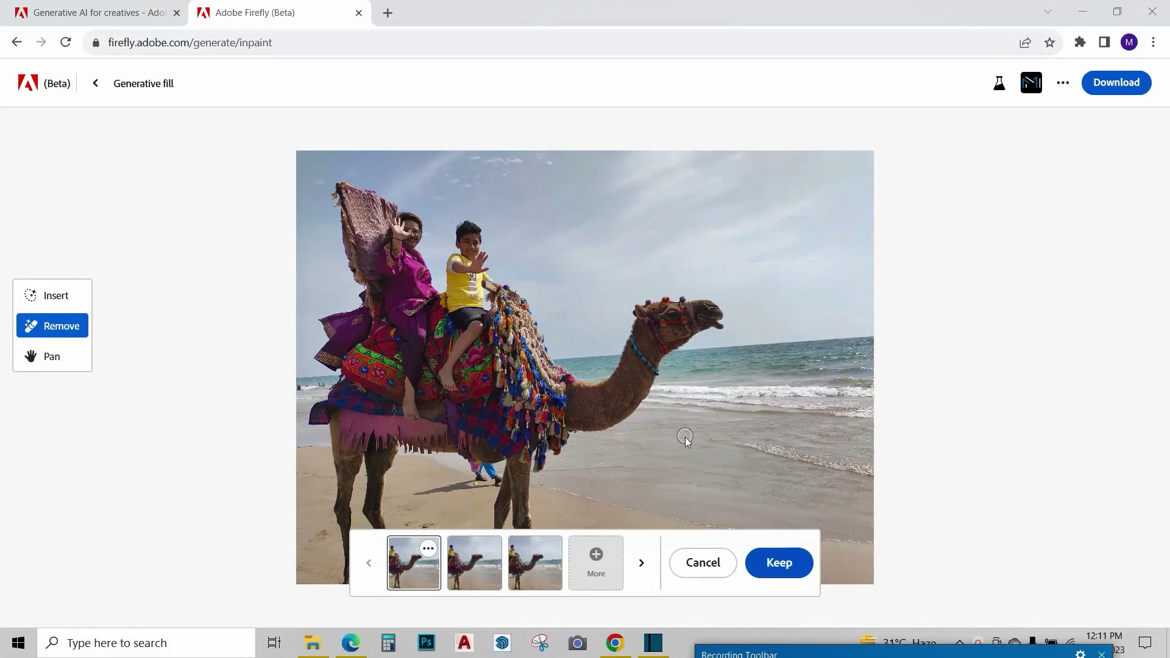
{"action": "left_click", "coordinate": [463, 579]}
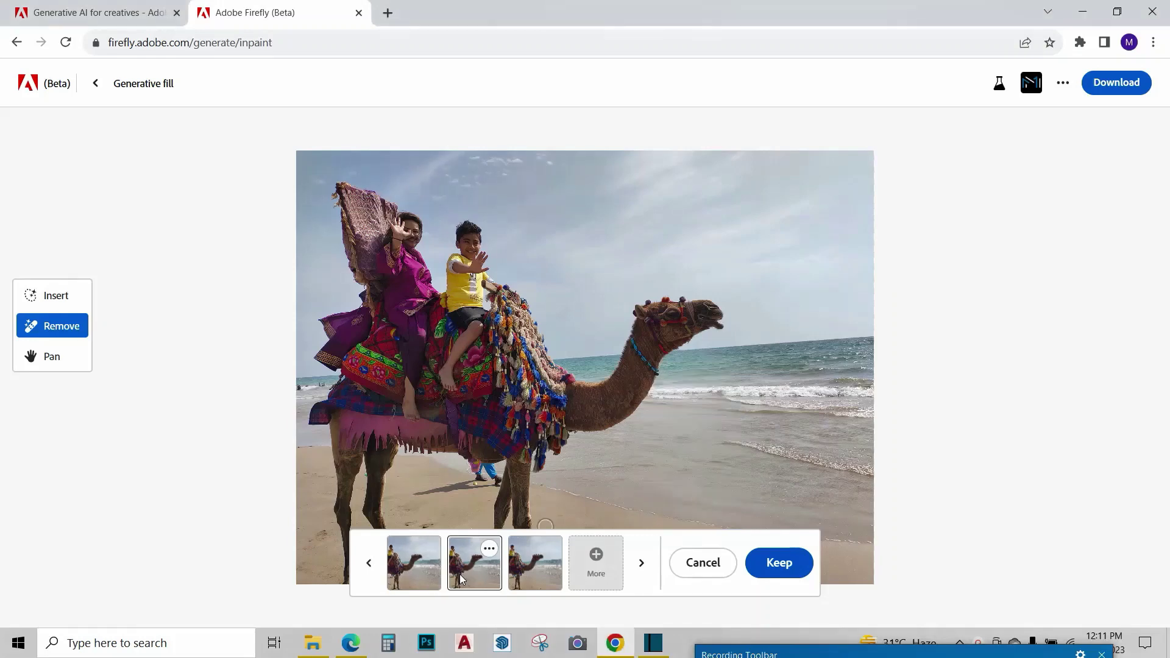
{"action": "left_click", "coordinate": [528, 567]}
{"action": "left_click", "coordinate": [458, 570]}
{"action": "left_click", "coordinate": [416, 577]}
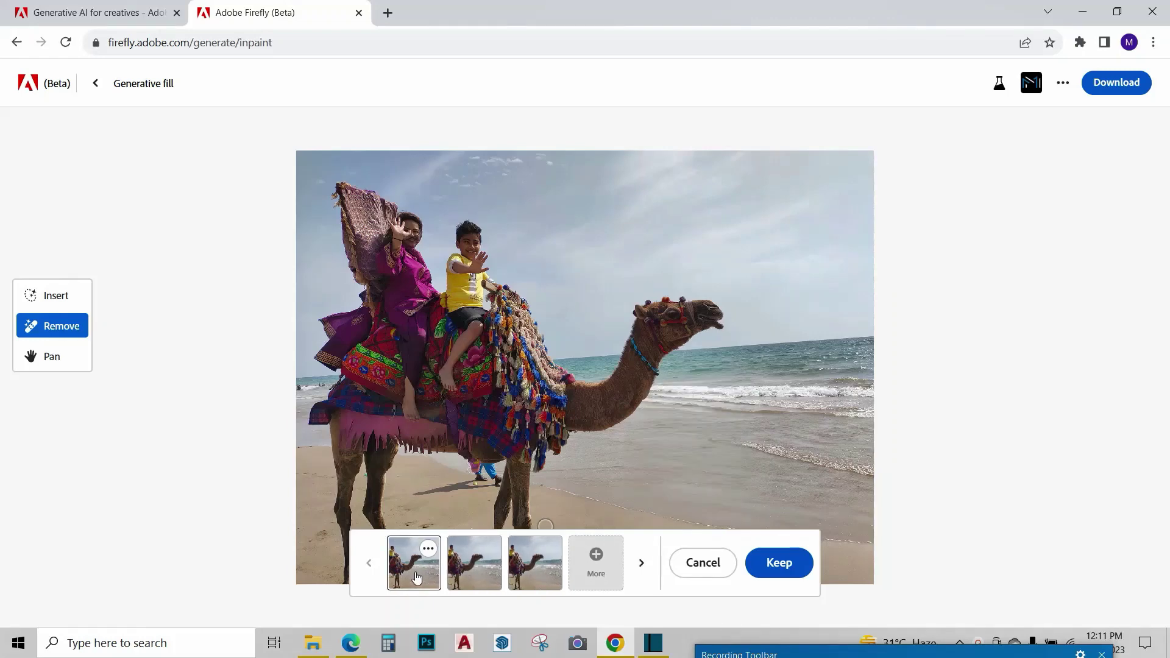
{"action": "left_click", "coordinate": [521, 573]}
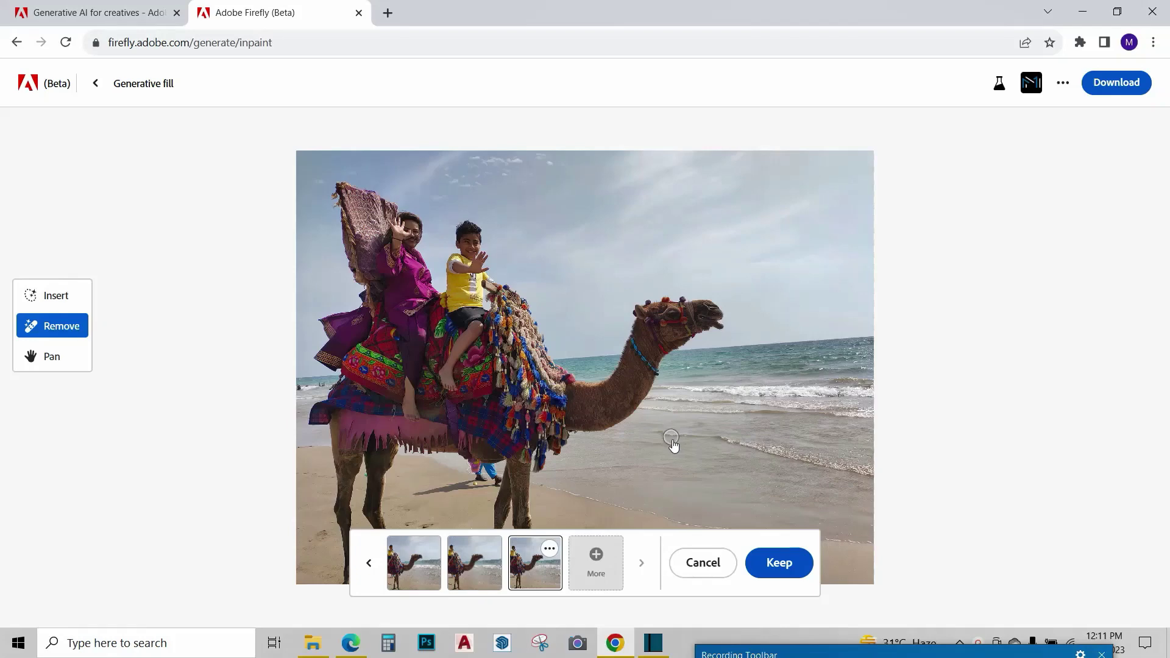
Step: Keep the third variation of the erased beach area
{"action": "left_click", "coordinate": [799, 569]}
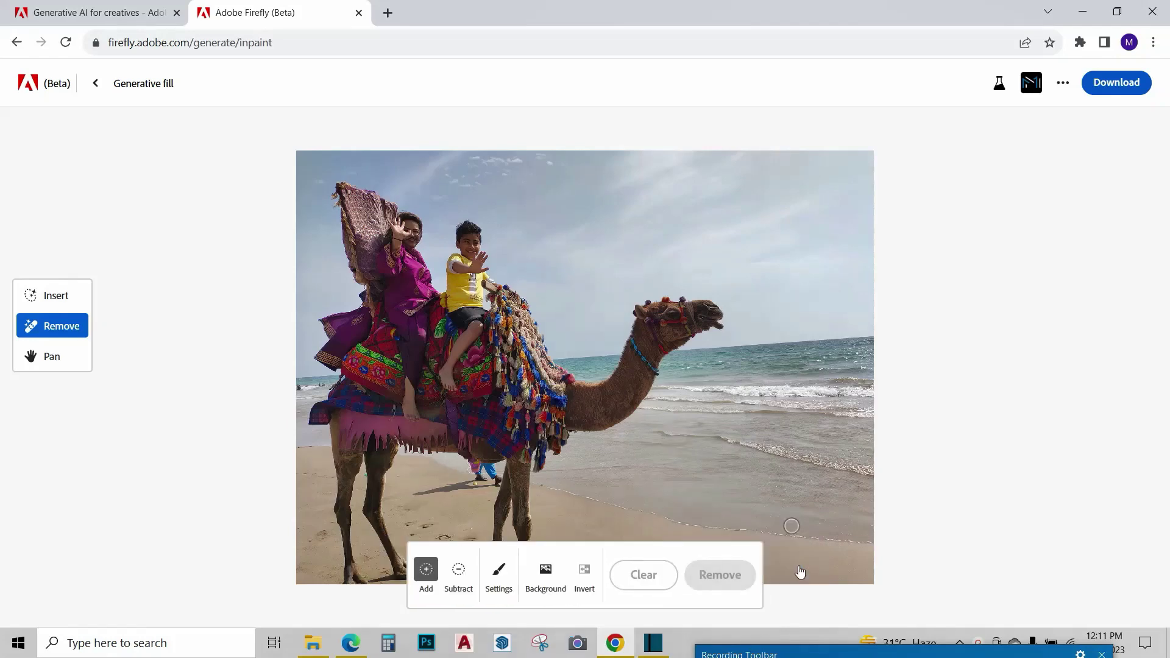
{"action": "scroll", "coordinate": [798, 500], "scroll_direction": "down", "scroll_amount": 2}
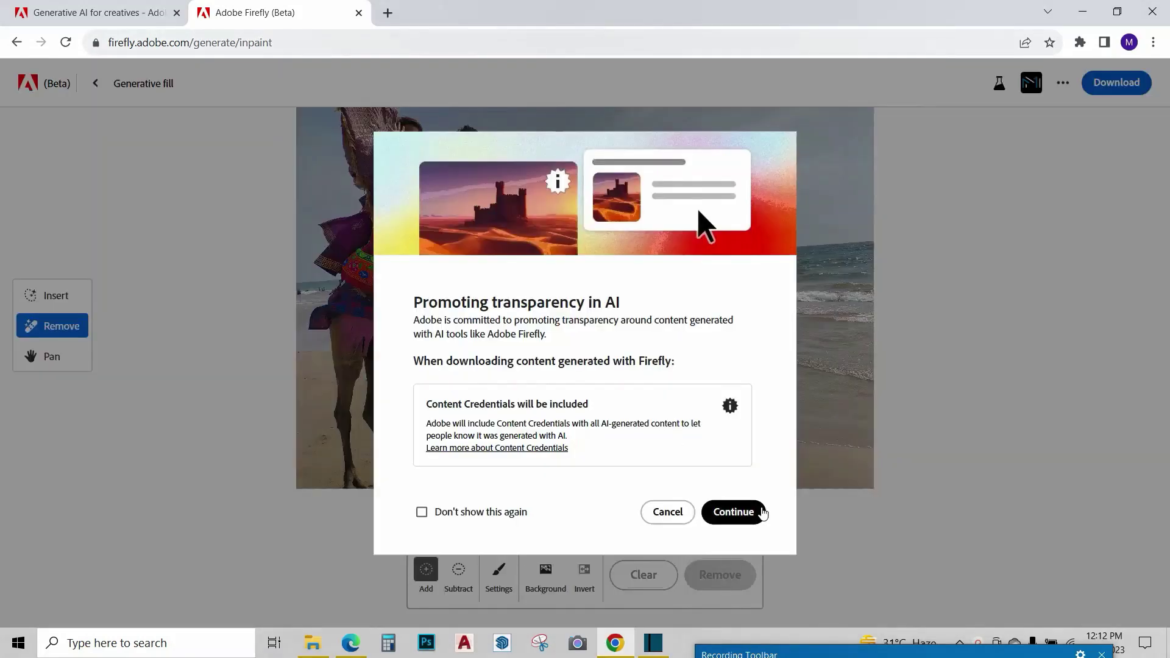
Step: Accept the Content Credentials notice to download the edited camel photo
{"action": "left_click", "coordinate": [759, 514]}
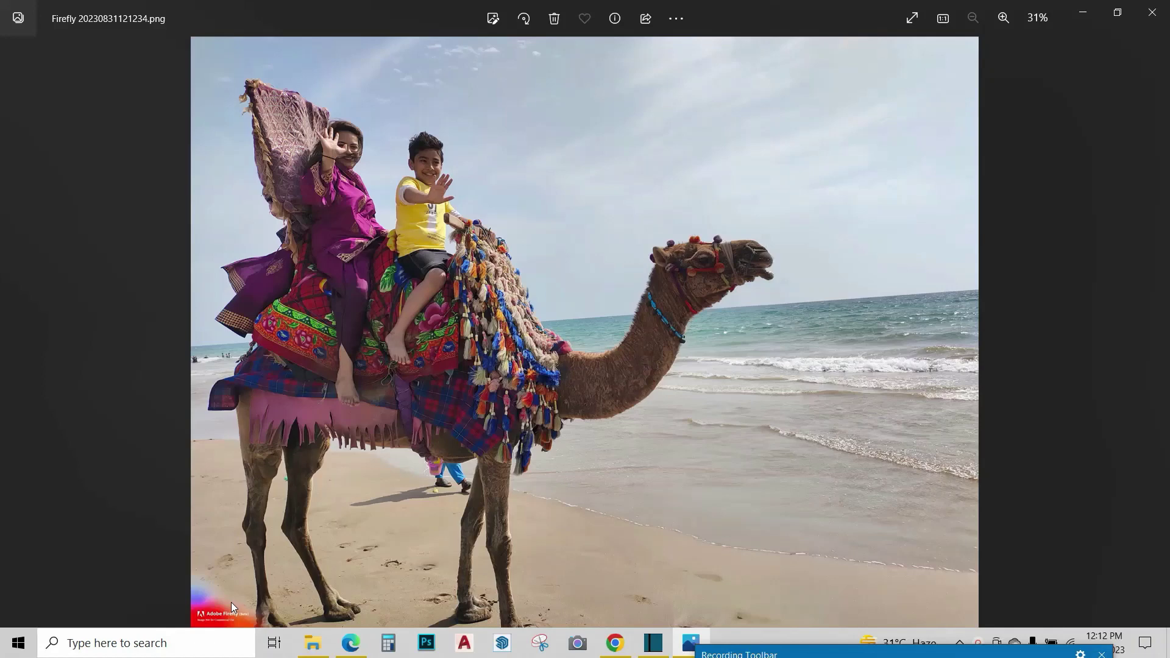
Step: Close the downloaded photo and upload the green hills landscape photo into Generative fill
{"action": "left_click", "coordinate": [1152, 12]}
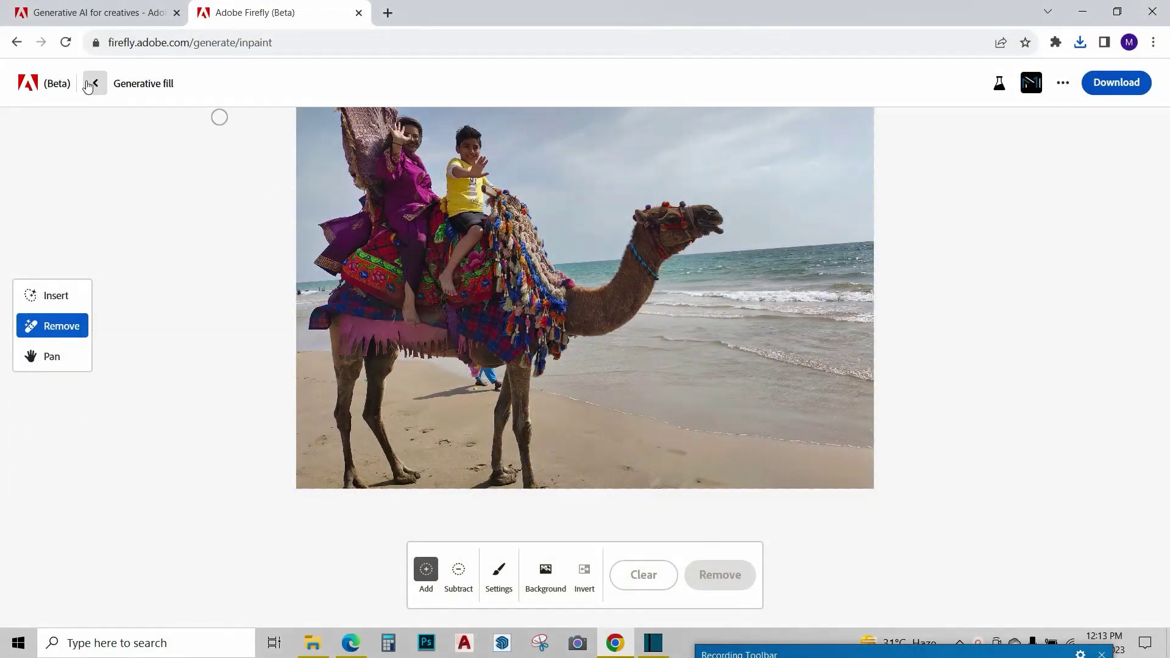
{"action": "key", "text": "alt+Left"}
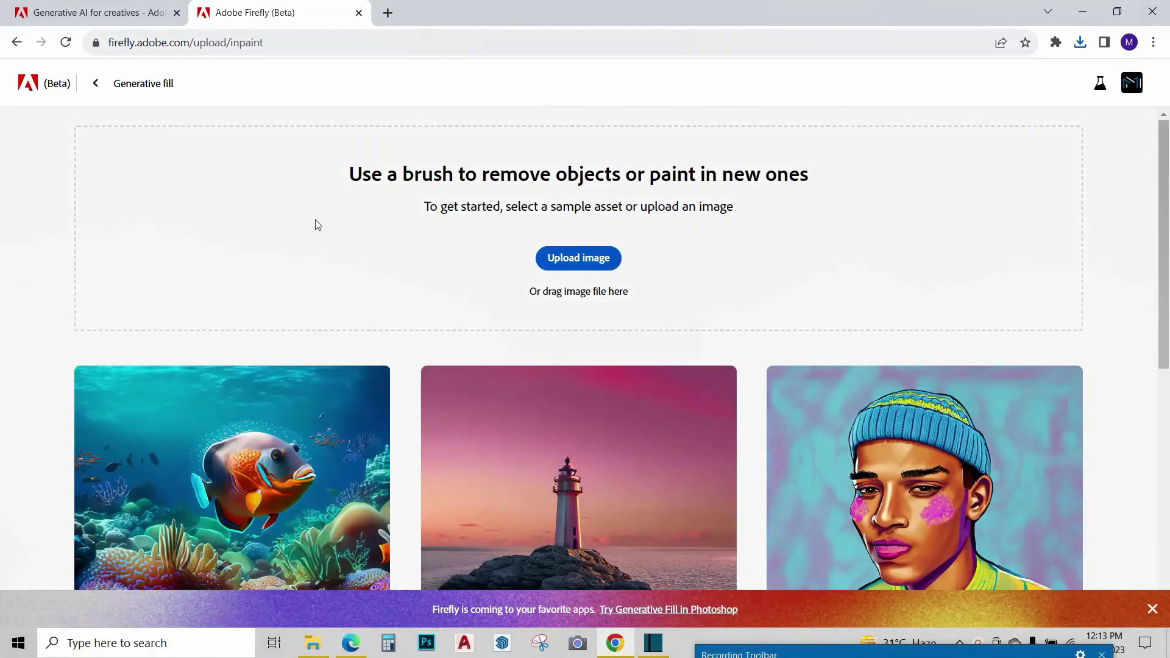
{"action": "left_click", "coordinate": [545, 258]}
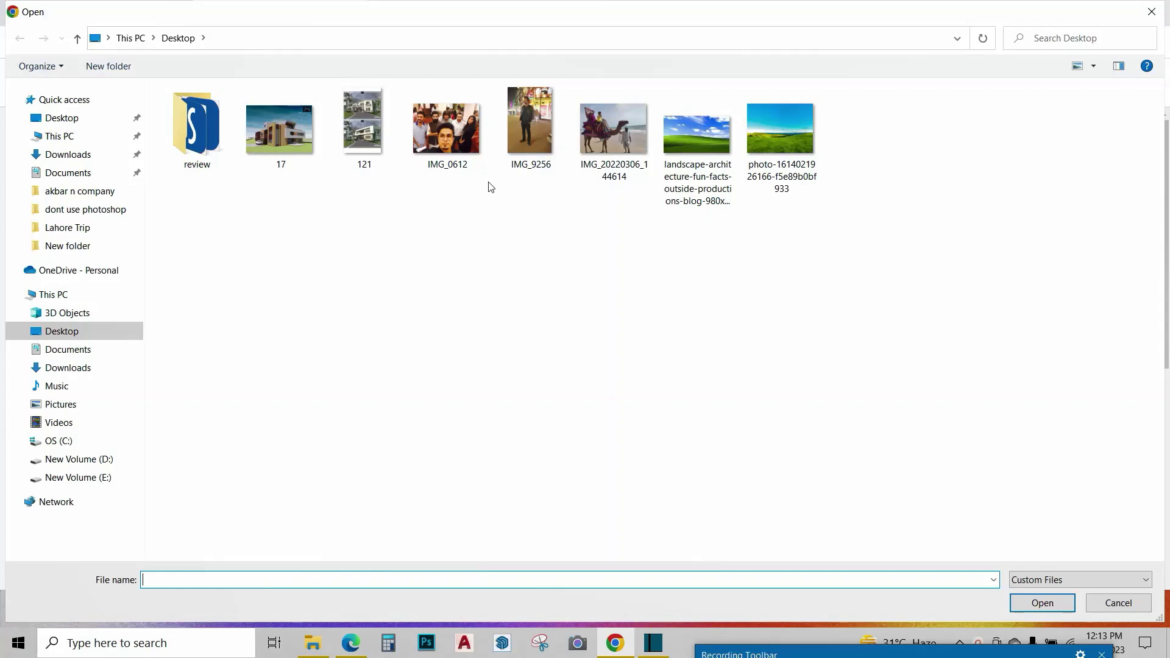
{"action": "left_click", "coordinate": [780, 131]}
{"action": "left_click", "coordinate": [1042, 604]}
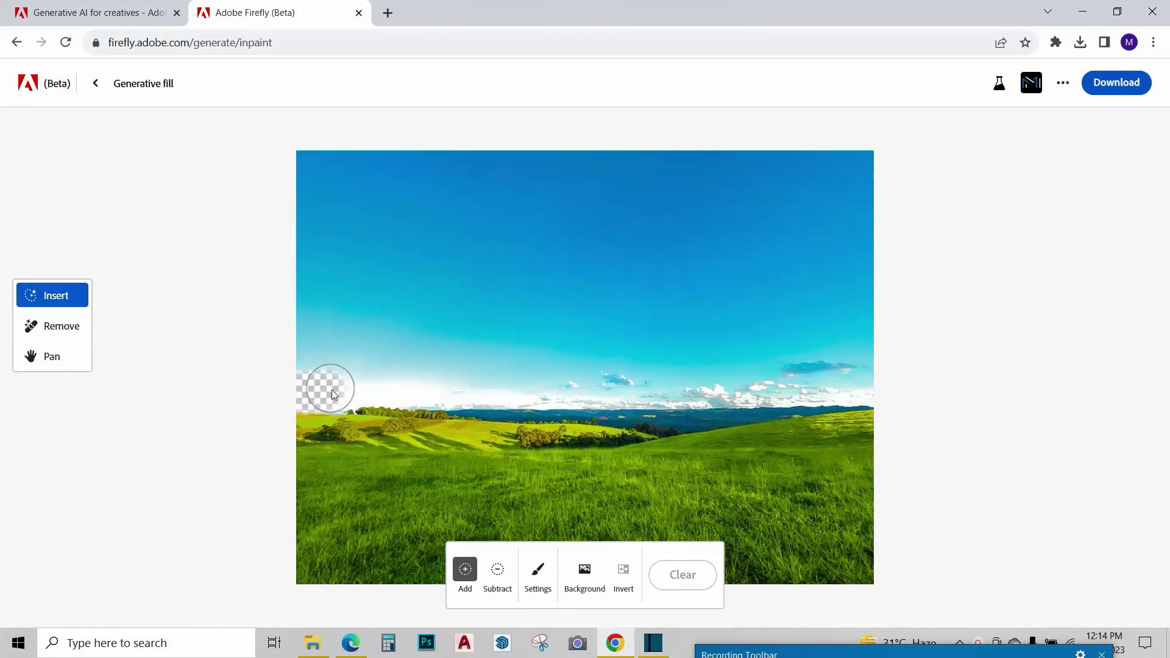
Step: Mask the whole sky above the hills, enlarging the brush to about 70%
{"action": "mouse_move", "coordinate": [415, 386]}
{"action": "left_mouse_down"}
{"action": "mouse_move", "coordinate": [384, 385]}
{"action": "mouse_move", "coordinate": [436, 395]}
{"action": "left_mouse_up"}
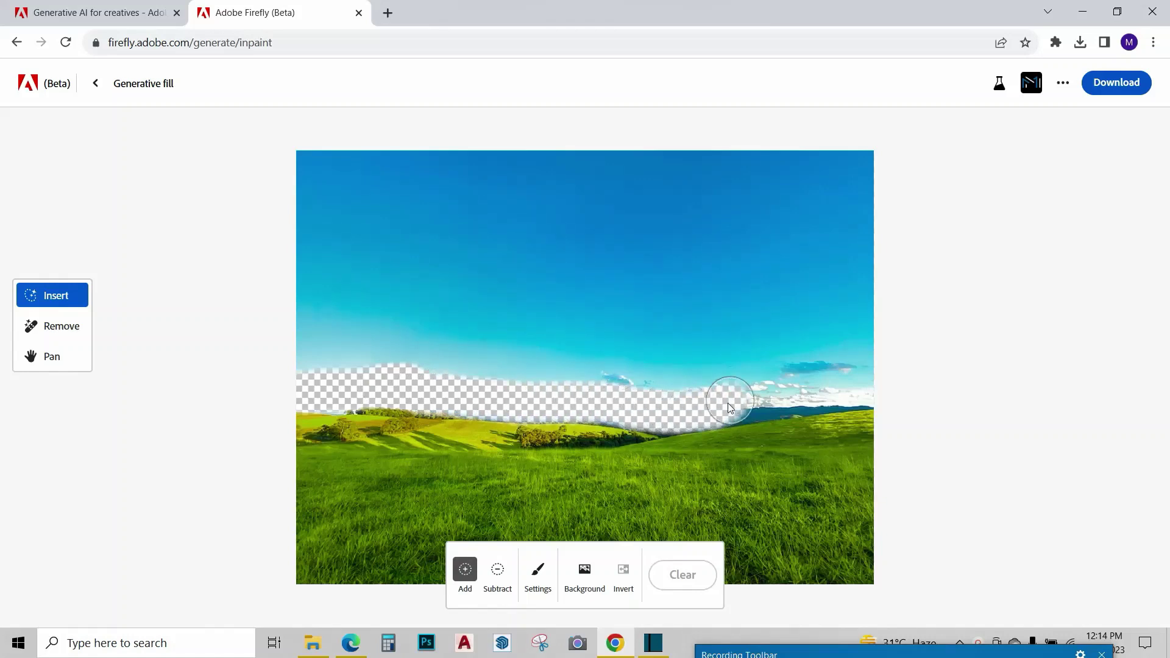
{"action": "left_click_drag", "start_coordinate": [865, 392], "coordinate": [711, 415]}
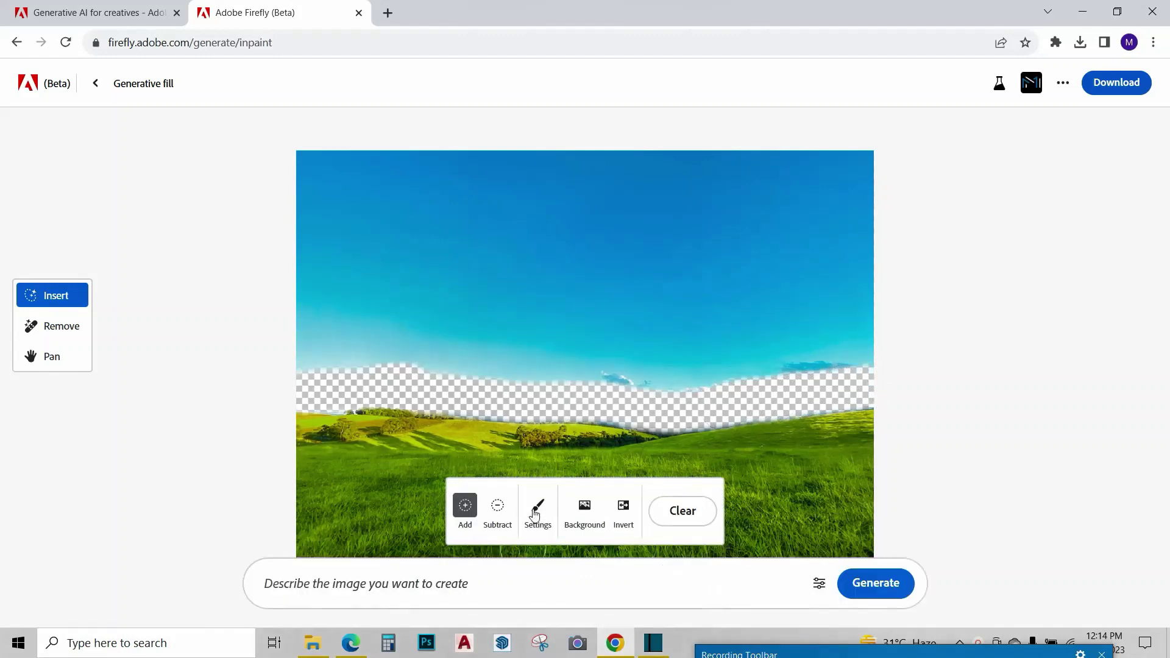
{"action": "left_click", "coordinate": [536, 511]}
{"action": "left_click_drag", "start_coordinate": [535, 372], "coordinate": [590, 371]}
{"action": "mouse_move", "coordinate": [313, 347]}
{"action": "left_mouse_down"}
{"action": "mouse_move", "coordinate": [843, 340]}
{"action": "mouse_move", "coordinate": [859, 295]}
{"action": "mouse_move", "coordinate": [842, 152]}
{"action": "mouse_move", "coordinate": [853, 202]}
{"action": "mouse_move", "coordinate": [769, 252]}
{"action": "mouse_move", "coordinate": [328, 254]}
{"action": "mouse_move", "coordinate": [294, 177]}
{"action": "mouse_move", "coordinate": [816, 179]}
{"action": "mouse_move", "coordinate": [406, 214]}
{"action": "mouse_move", "coordinate": [305, 238]}
{"action": "mouse_move", "coordinate": [292, 287]}
{"action": "mouse_move", "coordinate": [838, 282]}
{"action": "mouse_move", "coordinate": [798, 271]}
{"action": "mouse_move", "coordinate": [583, 284]}
{"action": "left_mouse_up"}
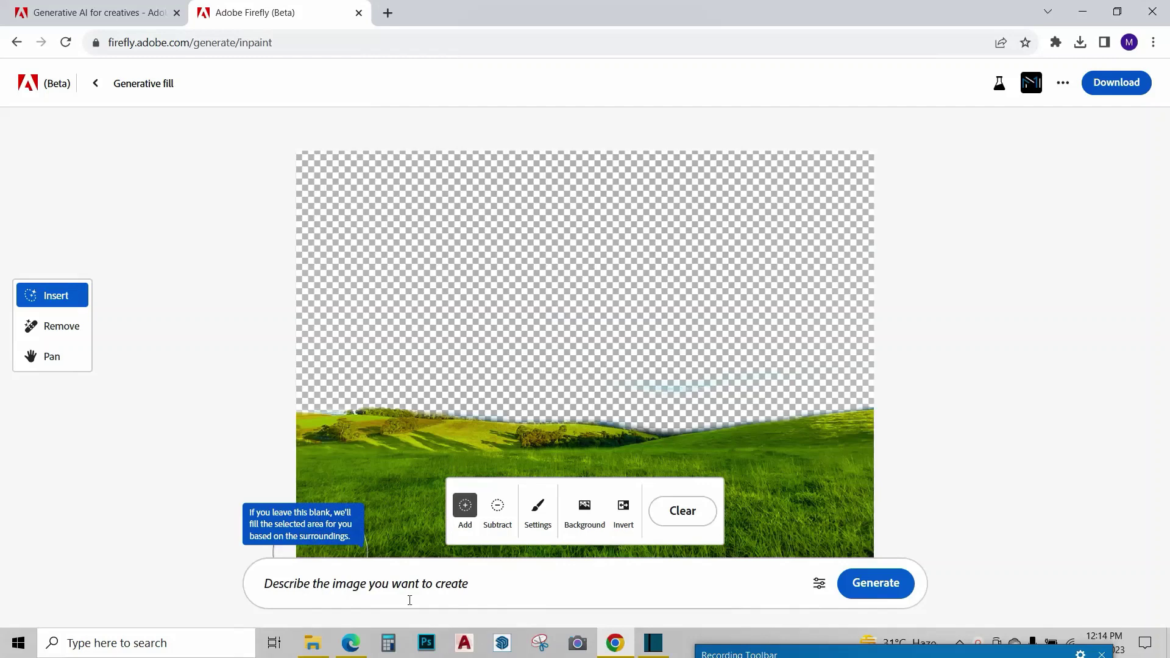
Step: Generate fills for the masked sky from the prompt 'mountains with tree'
{"action": "left_click", "coordinate": [466, 594]}
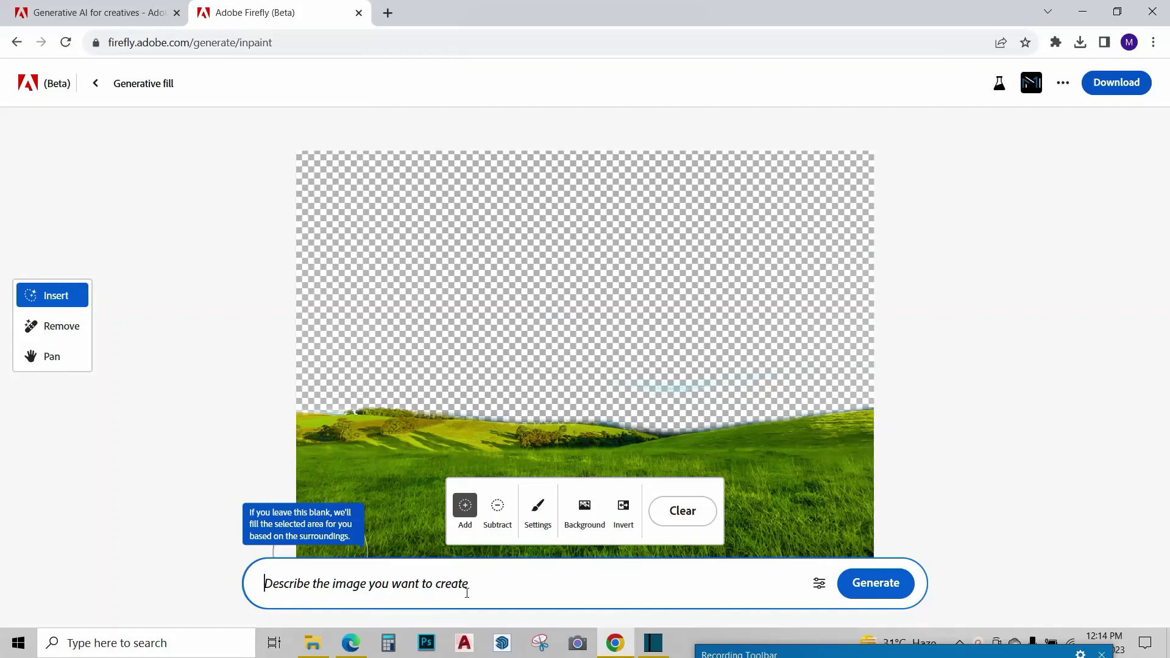
{"action": "type", "text": "mountai"}
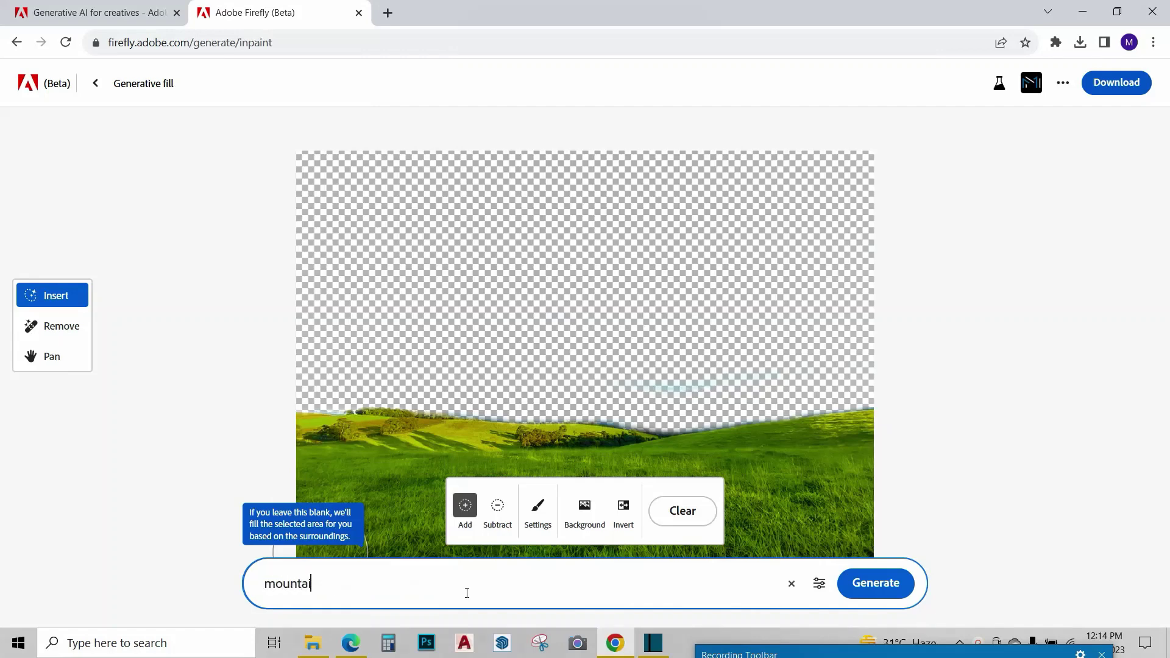
{"action": "type", "text": "ns with tree"}
{"action": "left_click", "coordinate": [872, 586]}
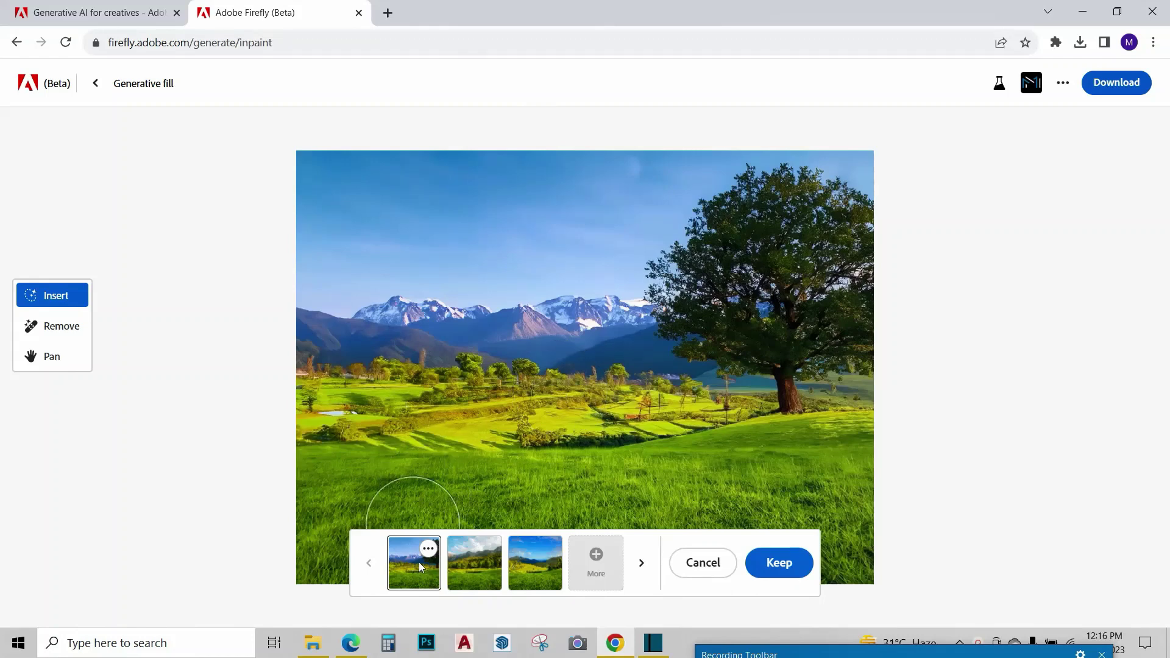
Step: Compare the first set of generated mountain-and-tree sky variations
{"action": "left_click", "coordinate": [473, 563]}
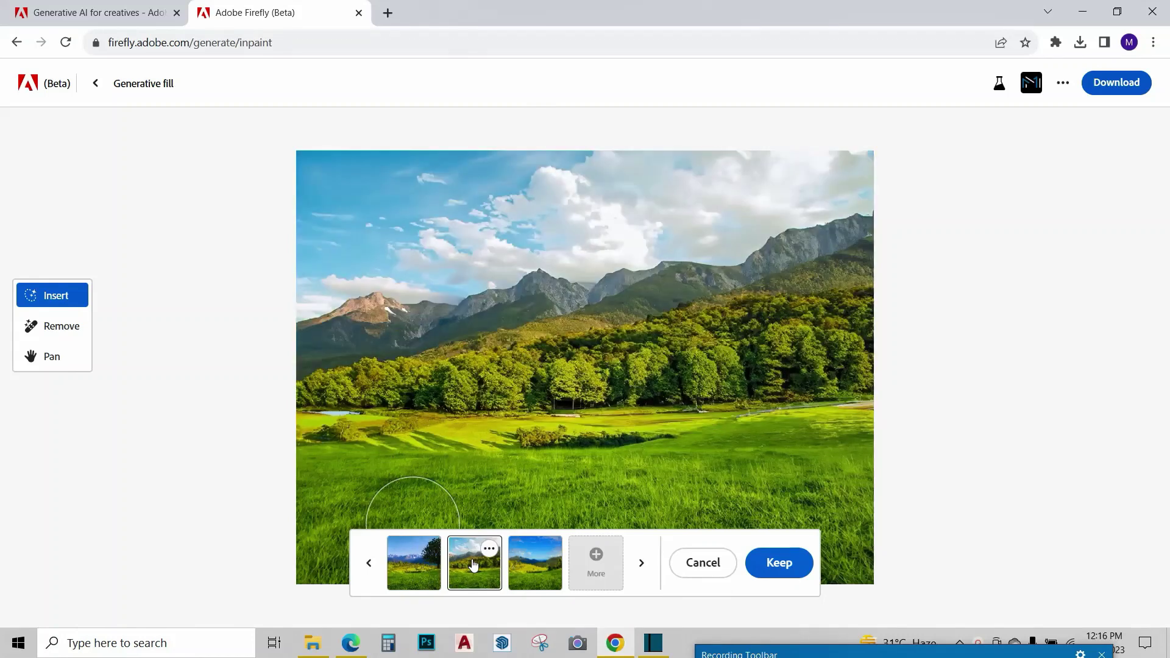
{"action": "left_click", "coordinate": [512, 567]}
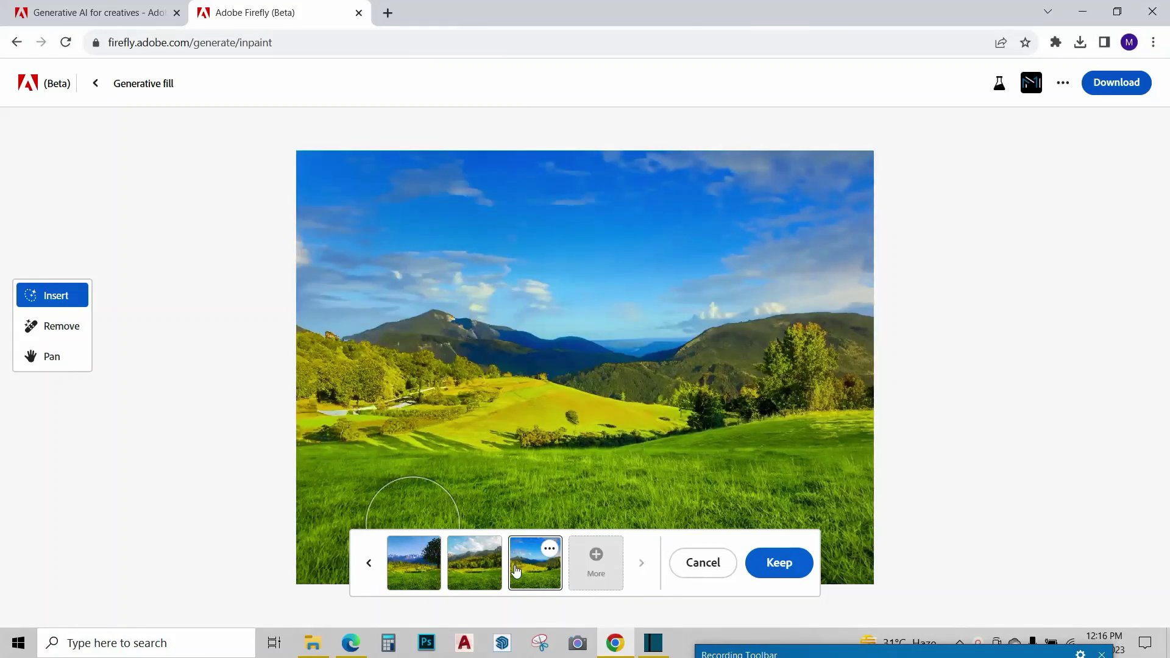
{"action": "left_click", "coordinate": [469, 571]}
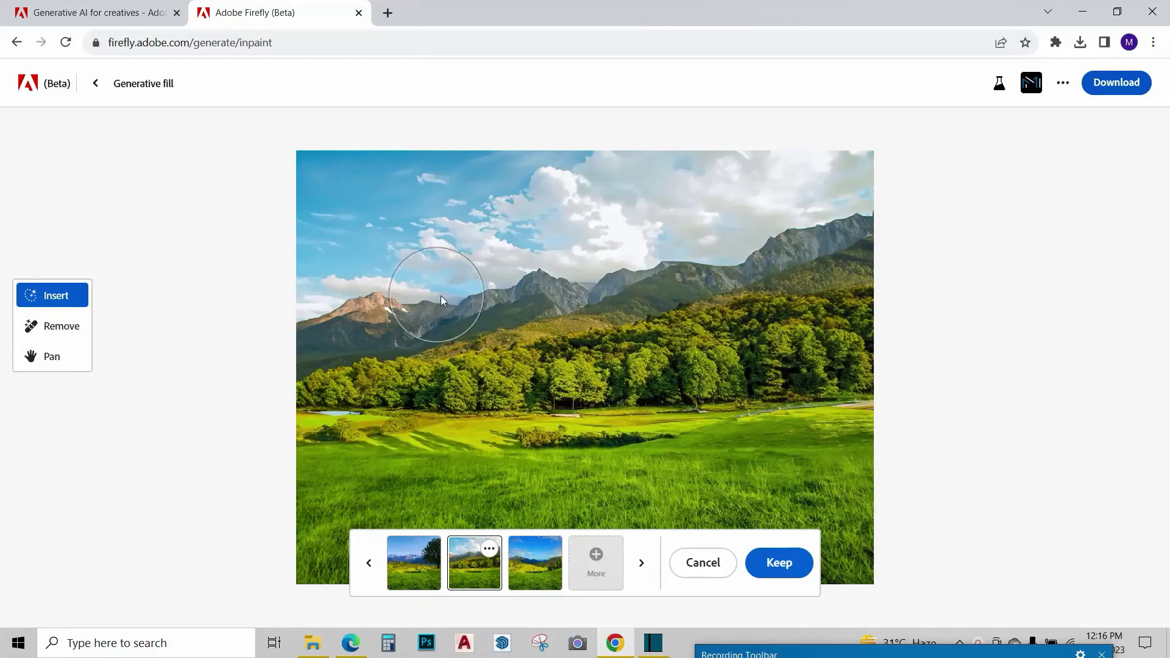
Step: Generate more sky variations and pick the forest-covered mountain version
{"action": "scroll", "coordinate": [526, 470], "scroll_direction": "down", "scroll_amount": 2}
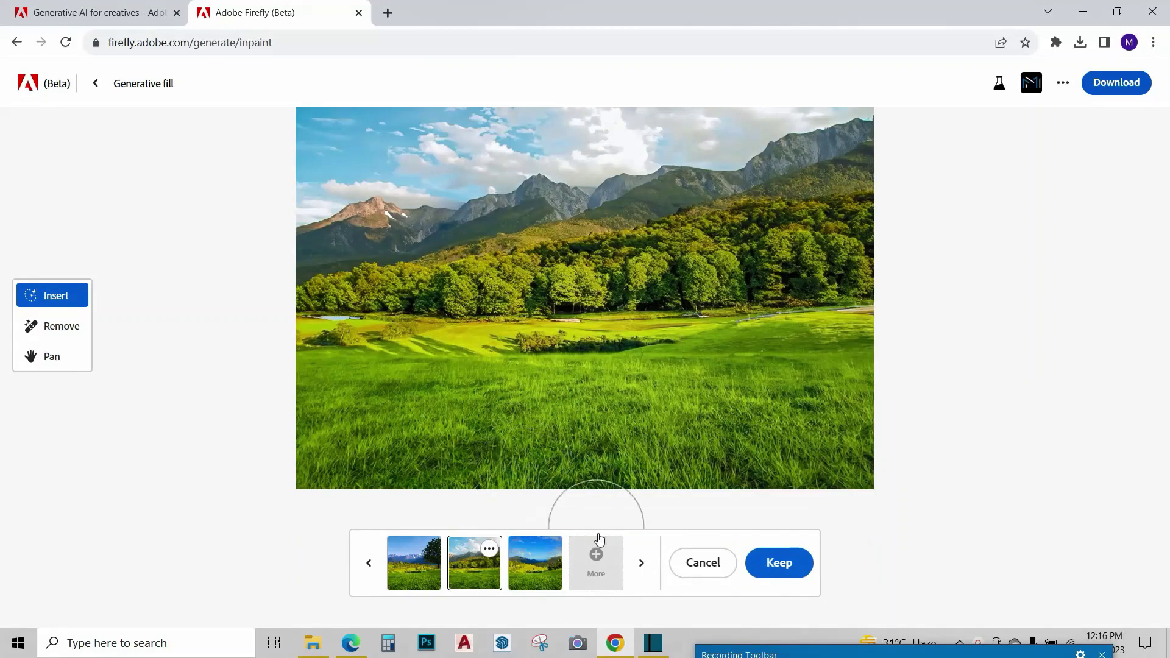
{"action": "left_click", "coordinate": [596, 560]}
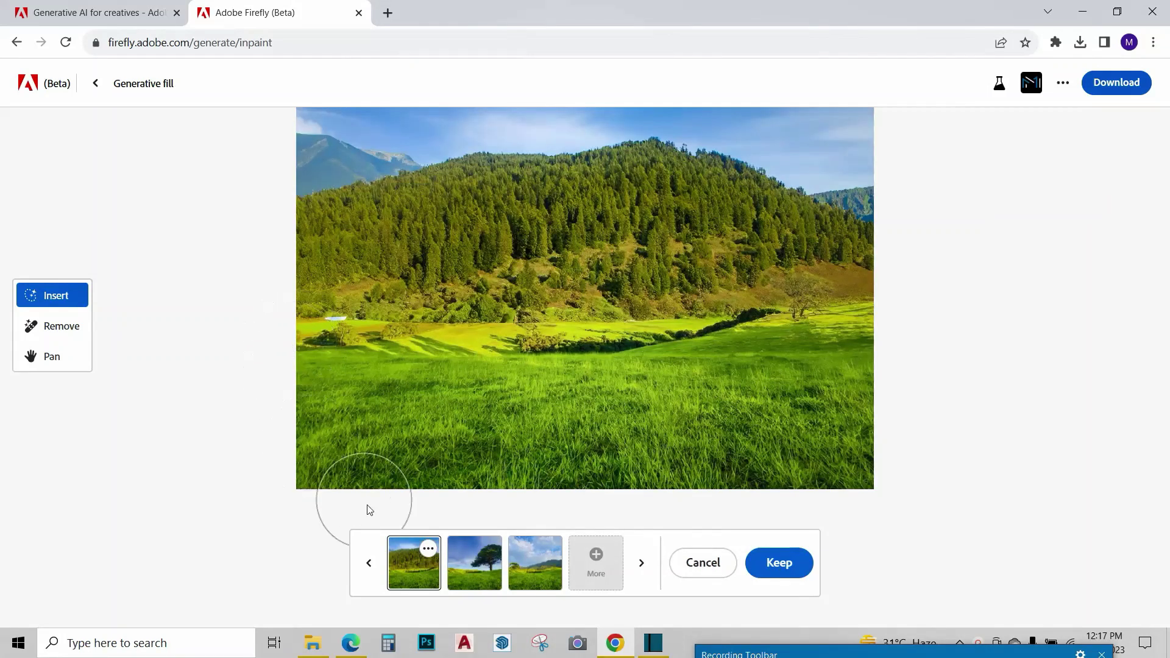
{"action": "left_click", "coordinate": [464, 564]}
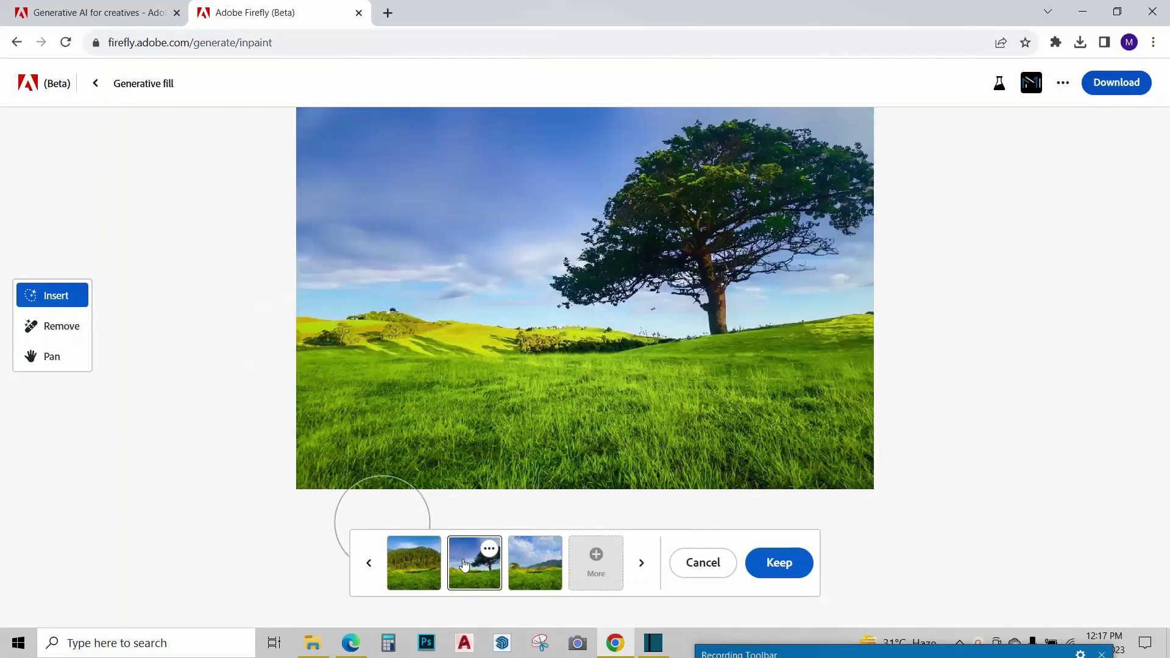
{"action": "left_click", "coordinate": [540, 566]}
{"action": "left_click", "coordinate": [491, 571]}
{"action": "left_click", "coordinate": [404, 569]}
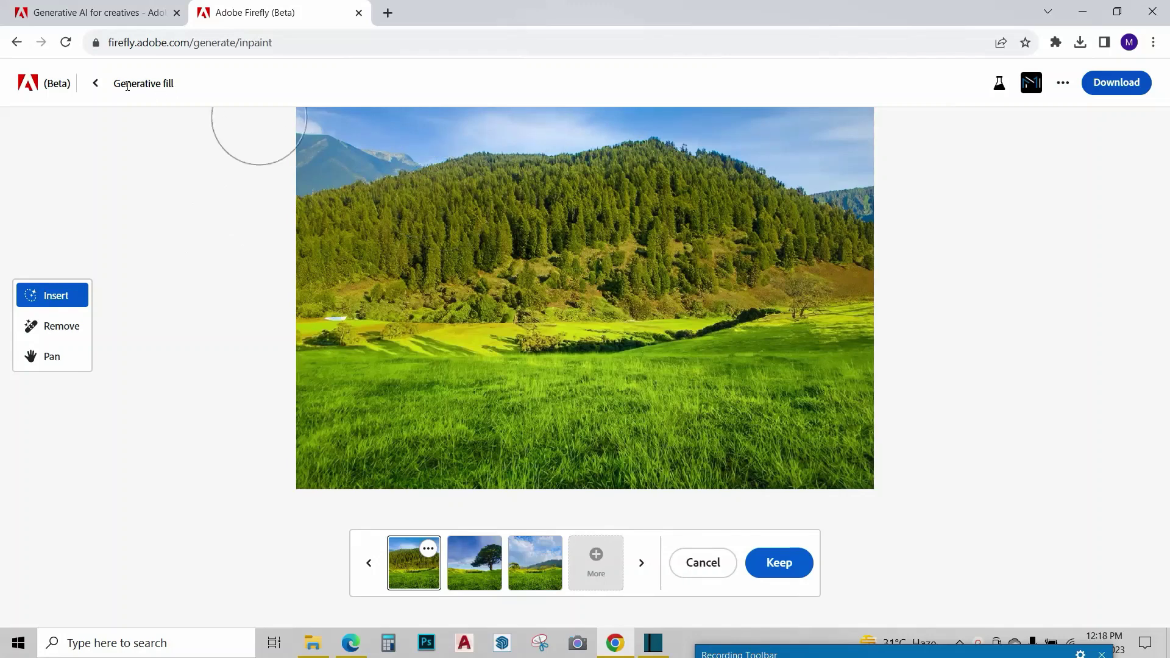
Step: Go back and upload the IMG_9256 photo of the man into Generative Fill
{"action": "left_click", "coordinate": [96, 84]}
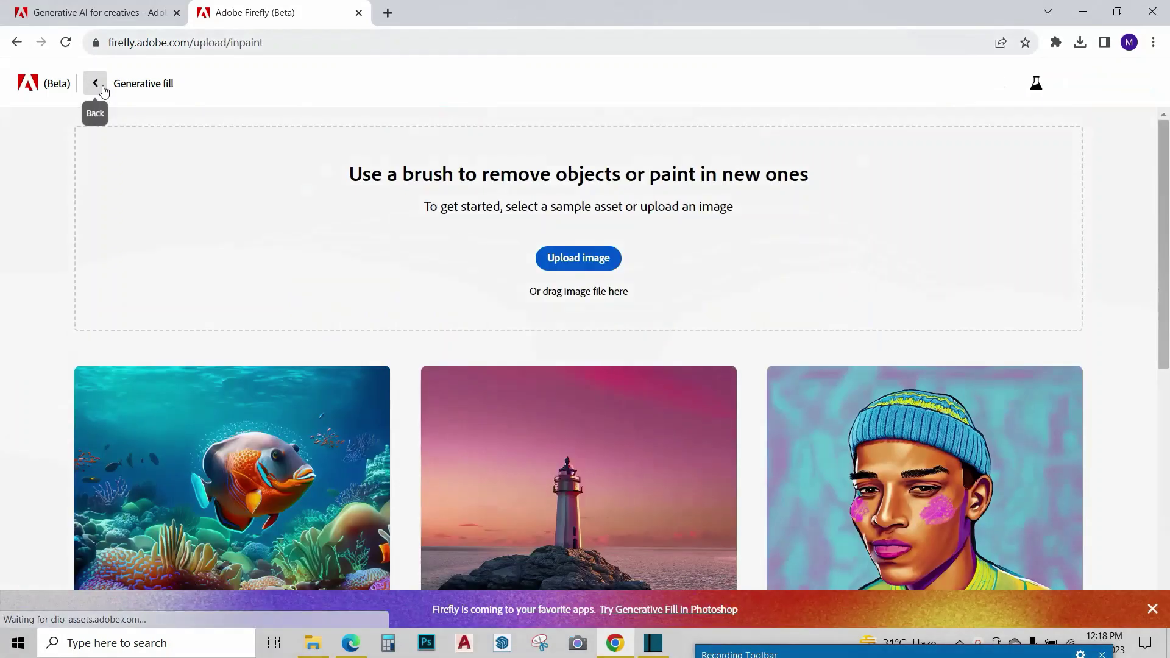
{"action": "left_click", "coordinate": [556, 264]}
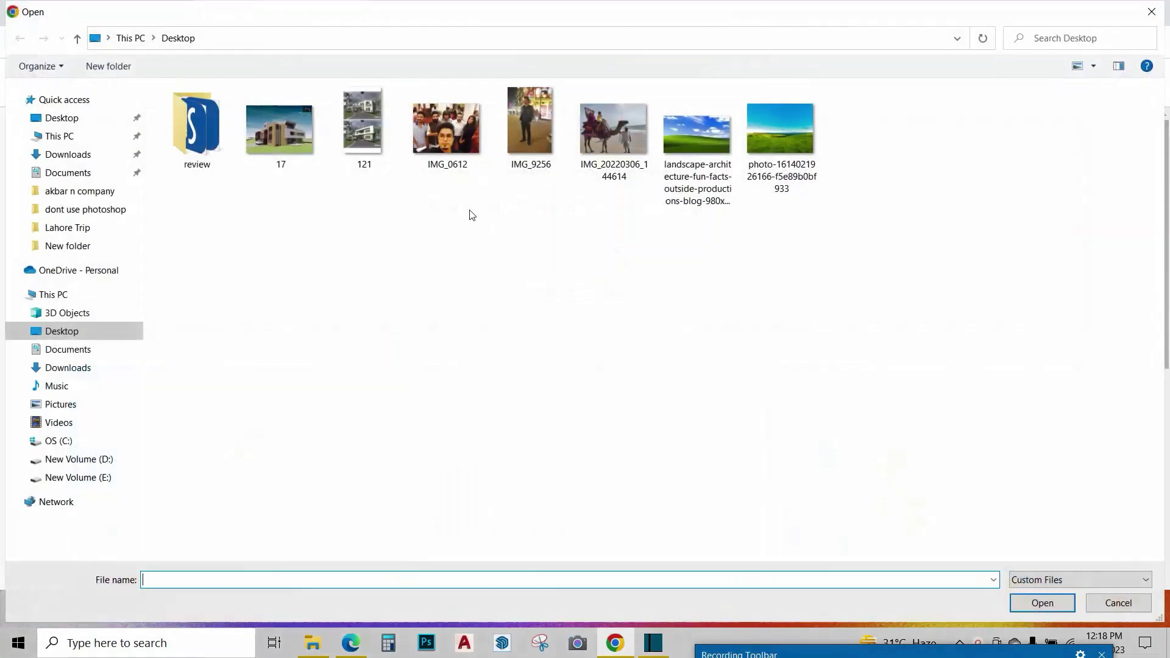
{"action": "left_click", "coordinate": [503, 114]}
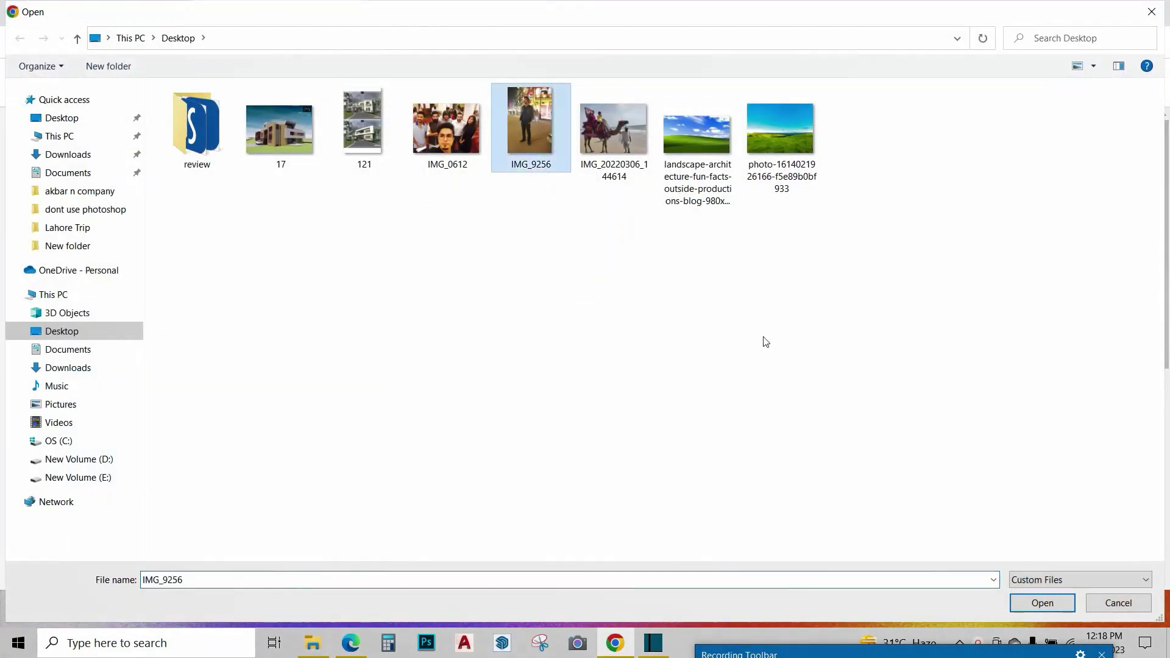
{"action": "left_click", "coordinate": [1034, 597]}
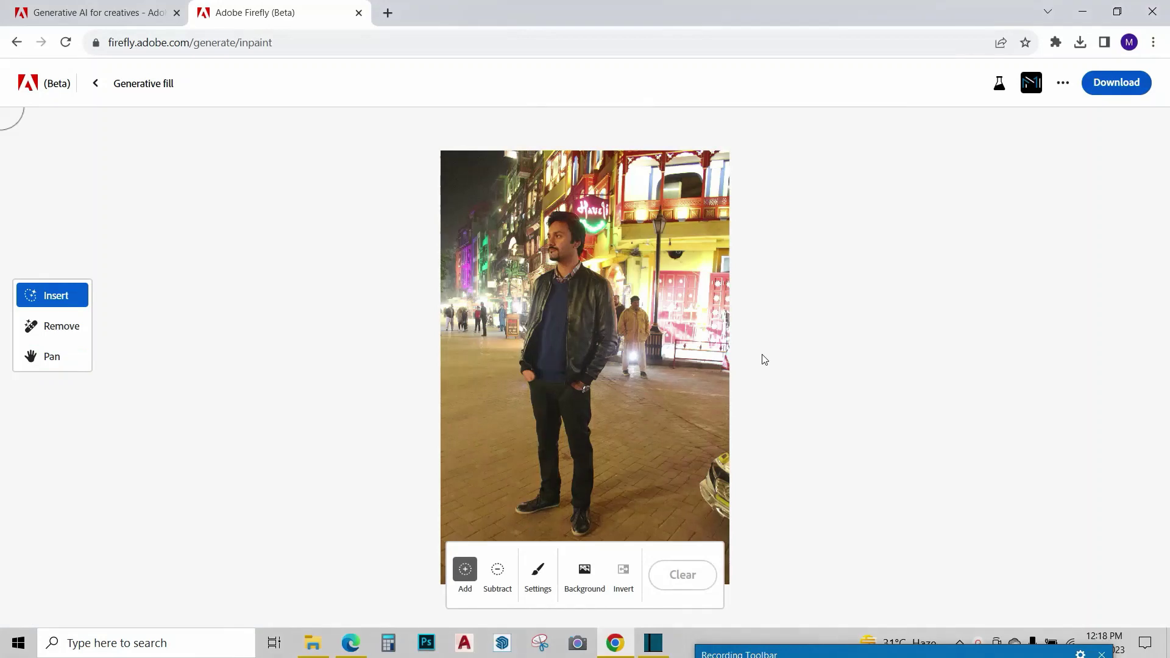
Step: Remove the man's background and generate a new one from the prompt 'car parking'
{"action": "left_click", "coordinate": [583, 573]}
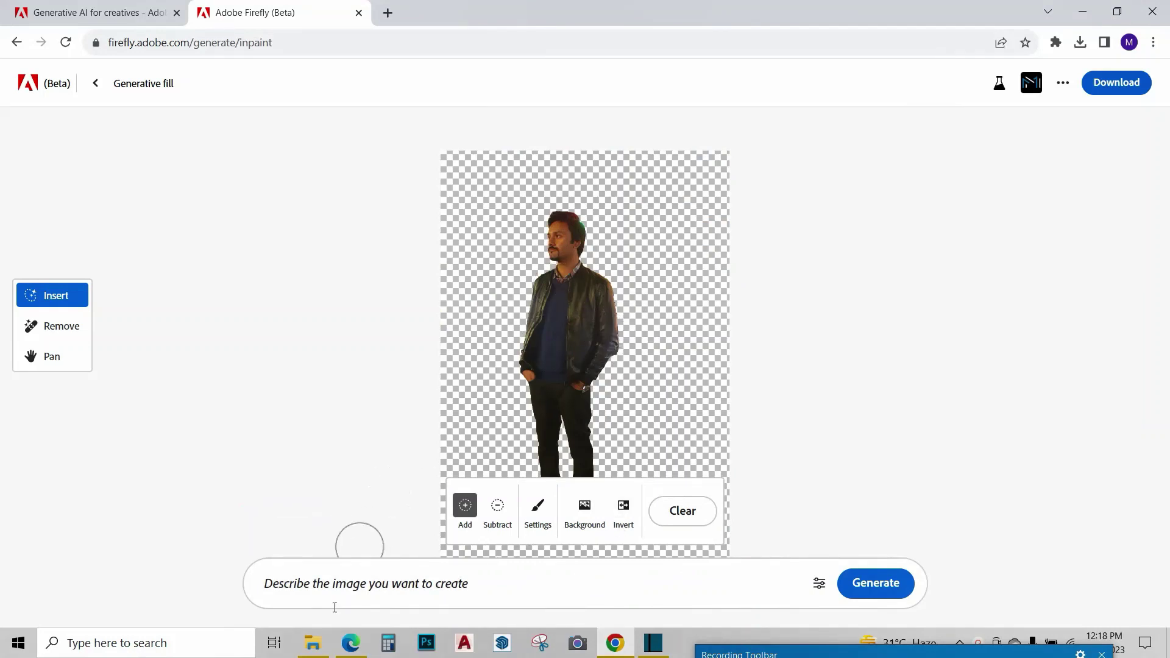
{"action": "left_click", "coordinate": [419, 586]}
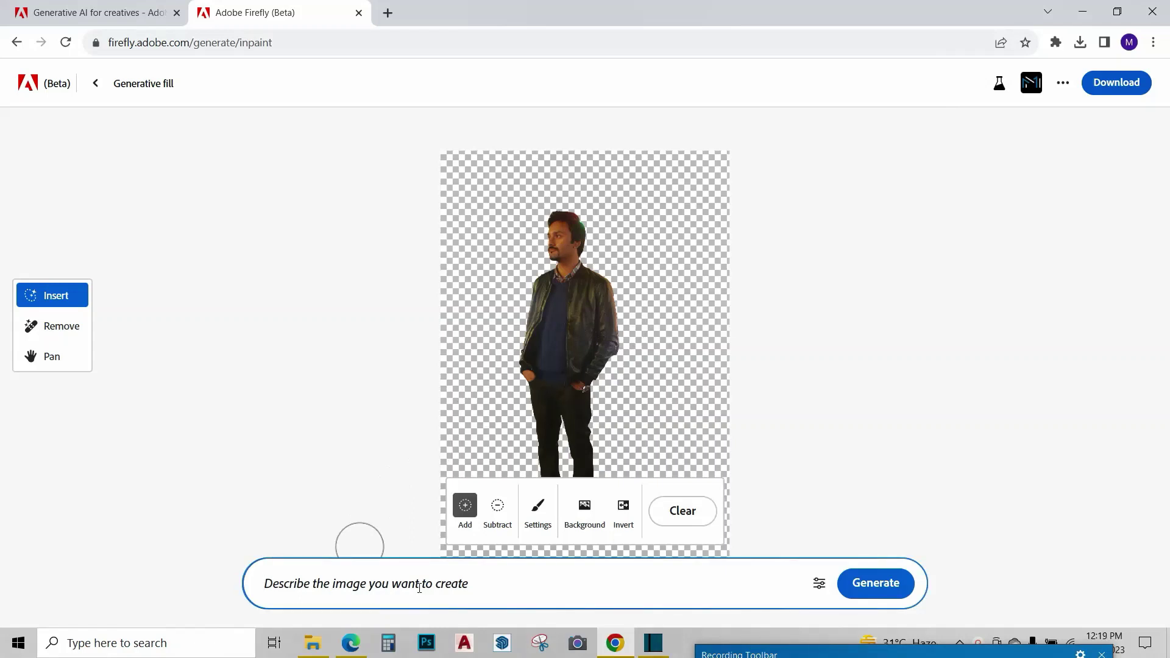
{"action": "type", "text": "car park"}
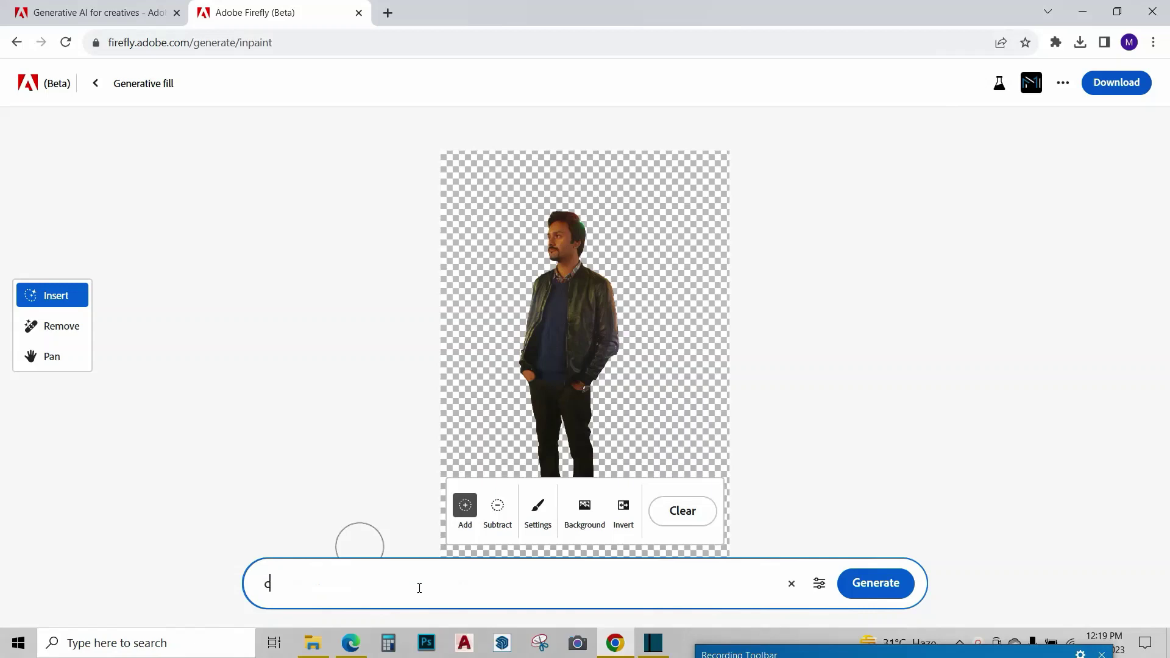
{"action": "type", "text": "inm"}
{"action": "type", "text": "g"}
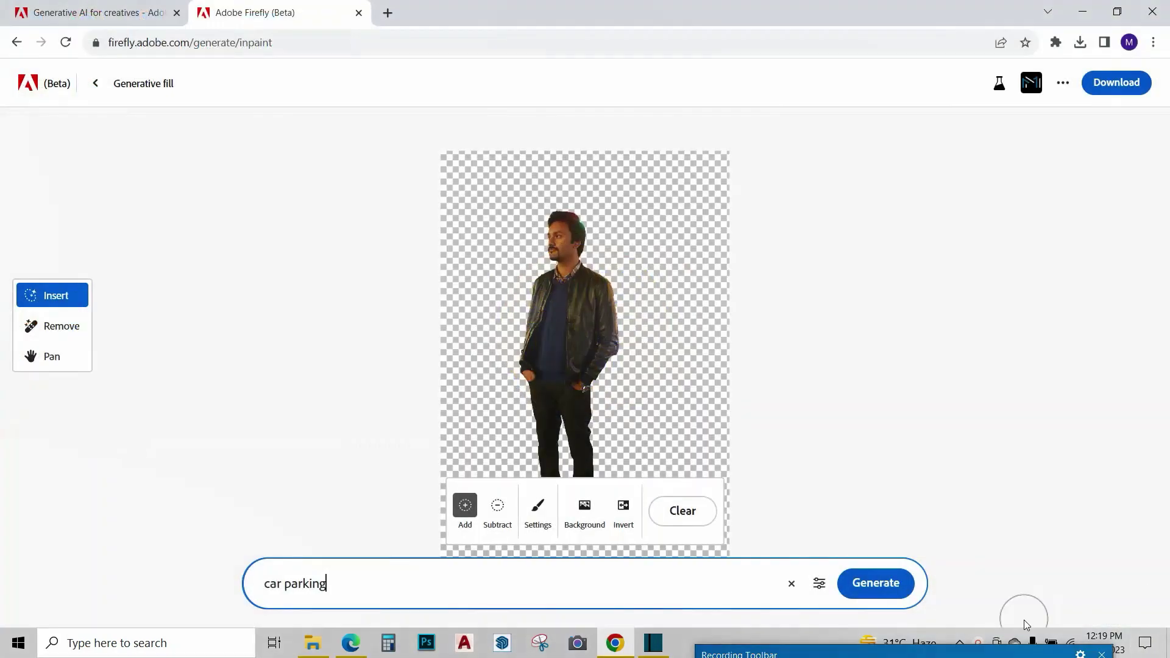
{"action": "left_click", "coordinate": [878, 585]}
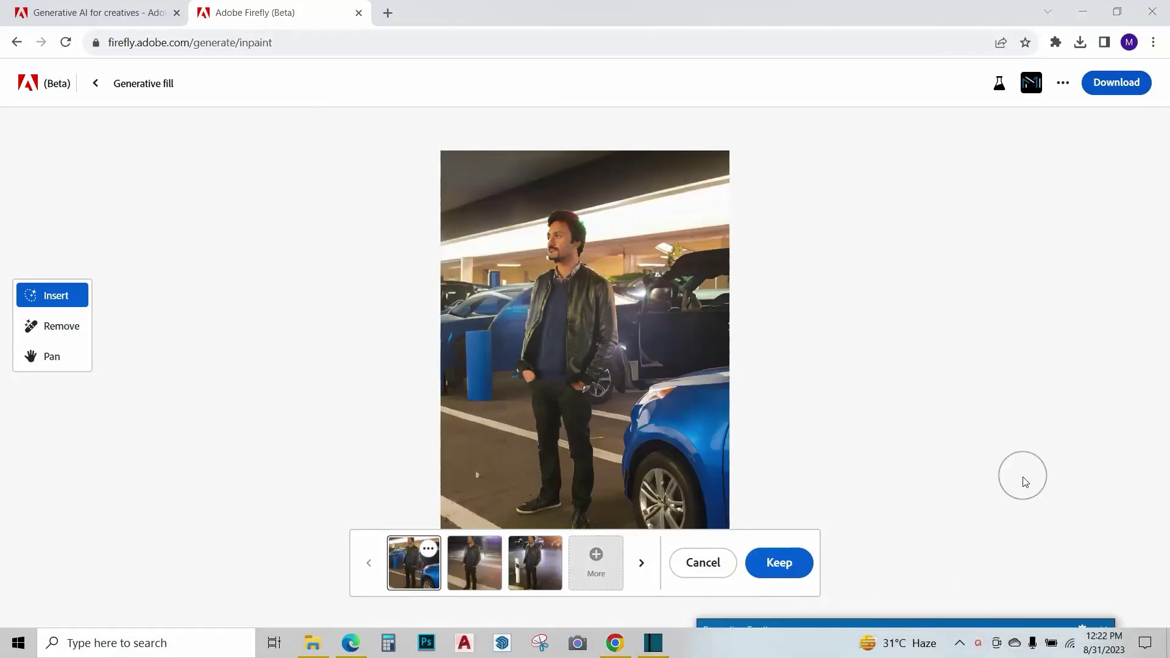
Step: Compare the three car-park variations and select the first one with blue cars
{"action": "left_click", "coordinate": [464, 572]}
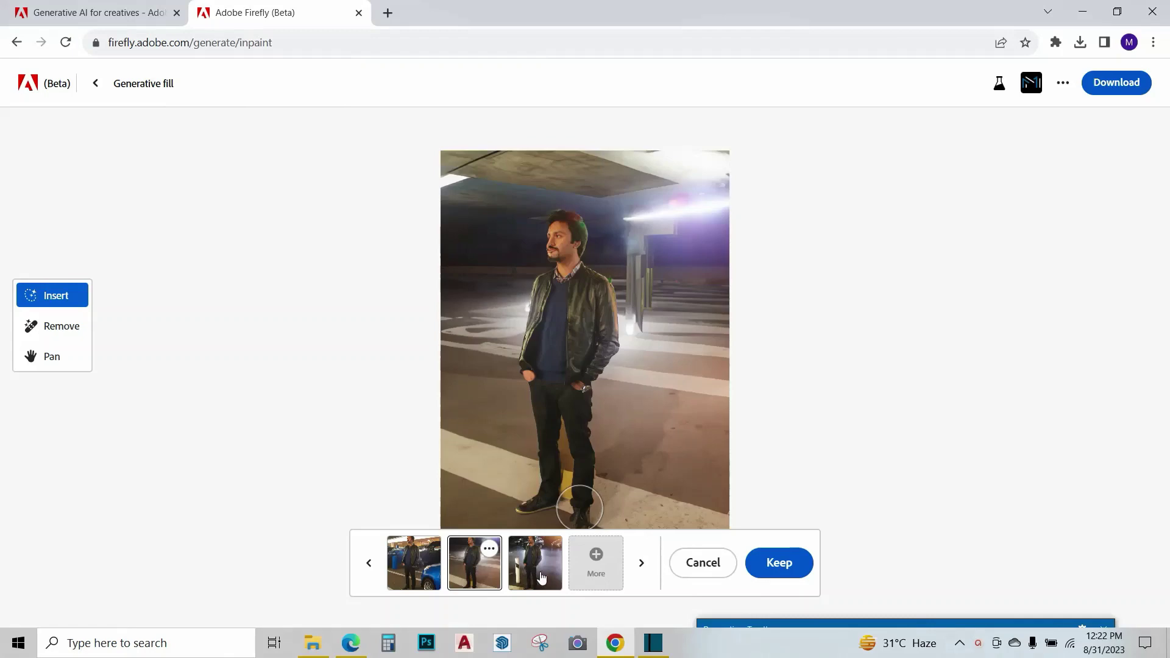
{"action": "left_click", "coordinate": [542, 578]}
{"action": "left_click", "coordinate": [466, 576]}
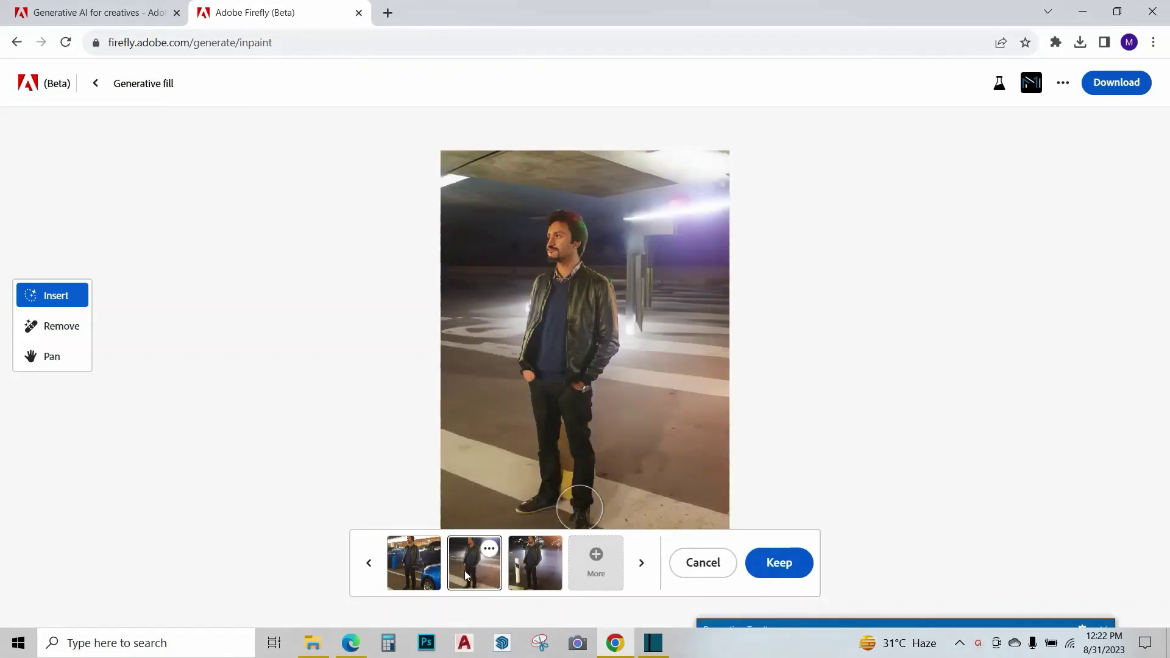
{"action": "left_click", "coordinate": [422, 576]}
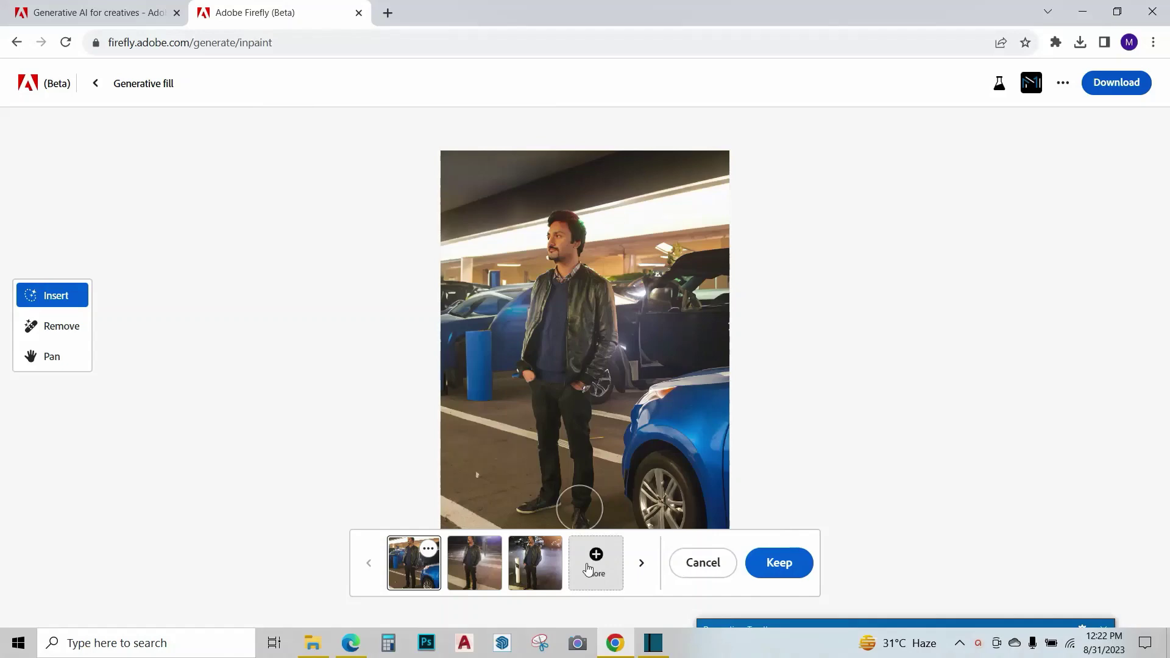
Step: Download the edited image as Firefly 20230831122306.png and open it
{"action": "left_click", "coordinate": [1101, 89]}
{"action": "left_click", "coordinate": [718, 512]}
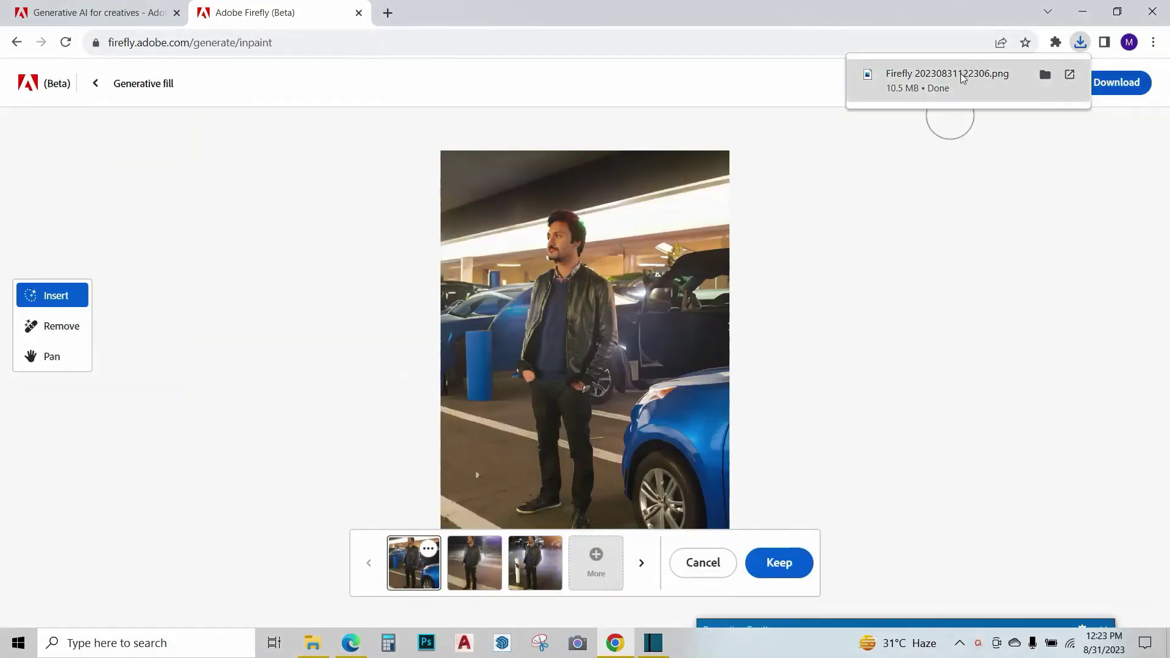
{"action": "left_click", "coordinate": [962, 73]}
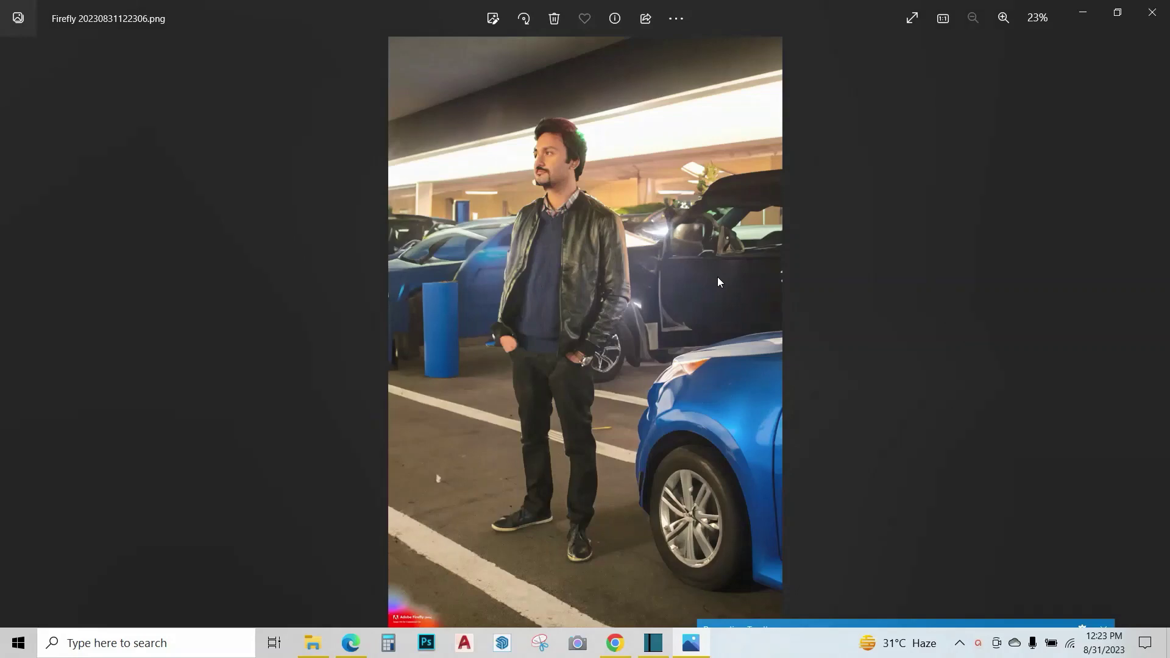
Step: Zoom in and out on the downloaded car-park image of the man in Photos
{"action": "scroll", "coordinate": [718, 281], "scroll_direction": "up", "scroll_amount": 3}
{"action": "scroll", "coordinate": [650, 313], "scroll_direction": "down", "scroll_amount": 3}
{"action": "scroll", "coordinate": [563, 161], "scroll_direction": "up", "scroll_amount": 5}
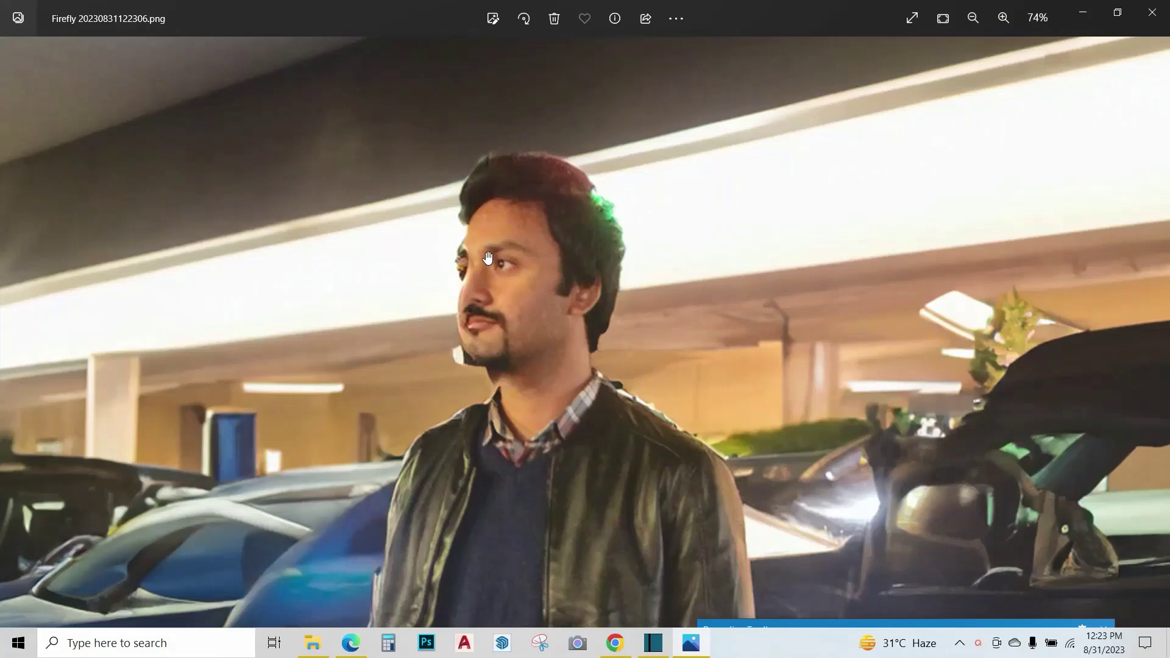
{"action": "scroll", "coordinate": [496, 243], "scroll_direction": "down", "scroll_amount": 3}
{"action": "scroll", "coordinate": [485, 259], "scroll_direction": "down", "scroll_amount": 1}
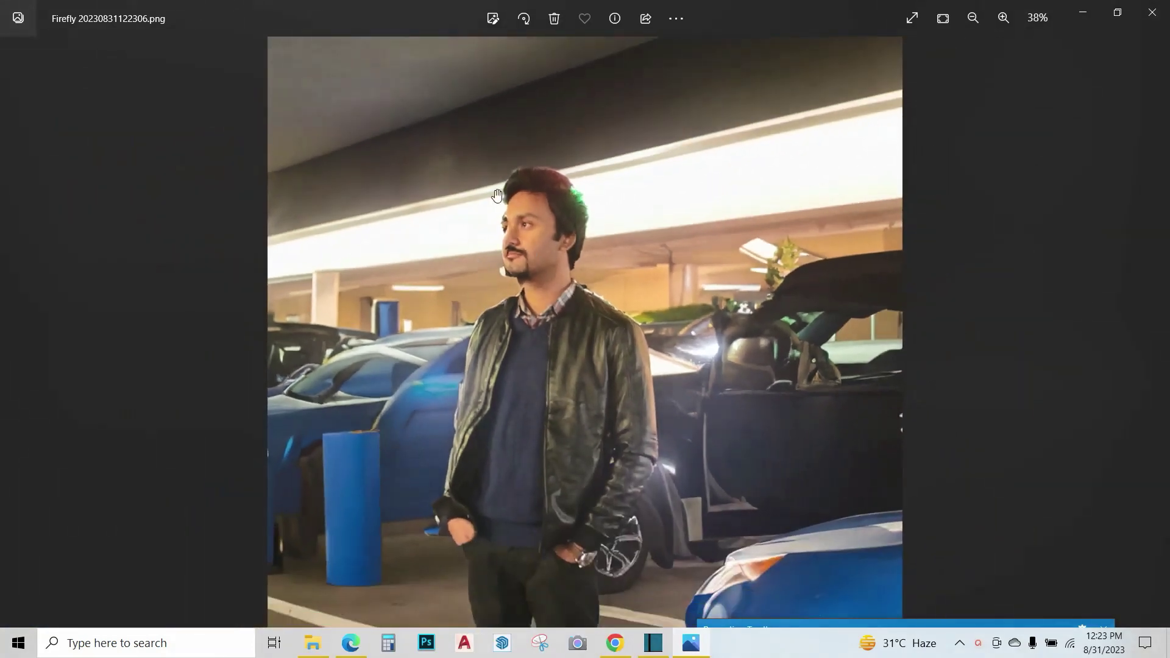
{"action": "scroll", "coordinate": [526, 211], "scroll_direction": "down", "scroll_amount": 2}
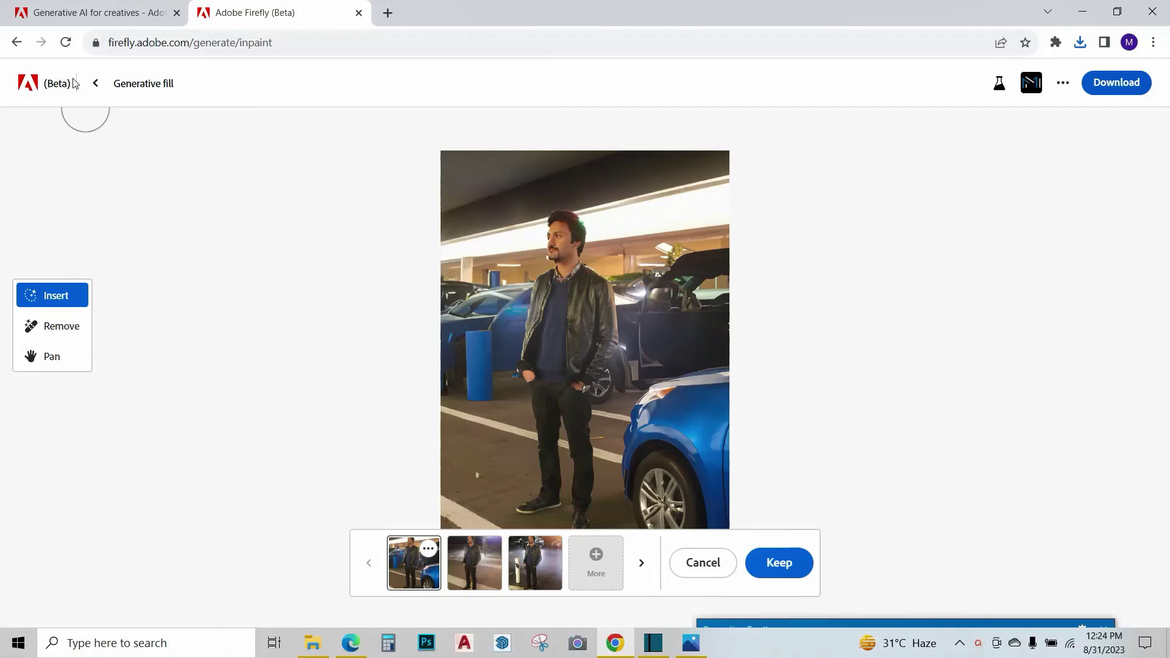
Step: Go back from the car-park edit to the Generative fill upload page
{"action": "left_click", "coordinate": [99, 84]}
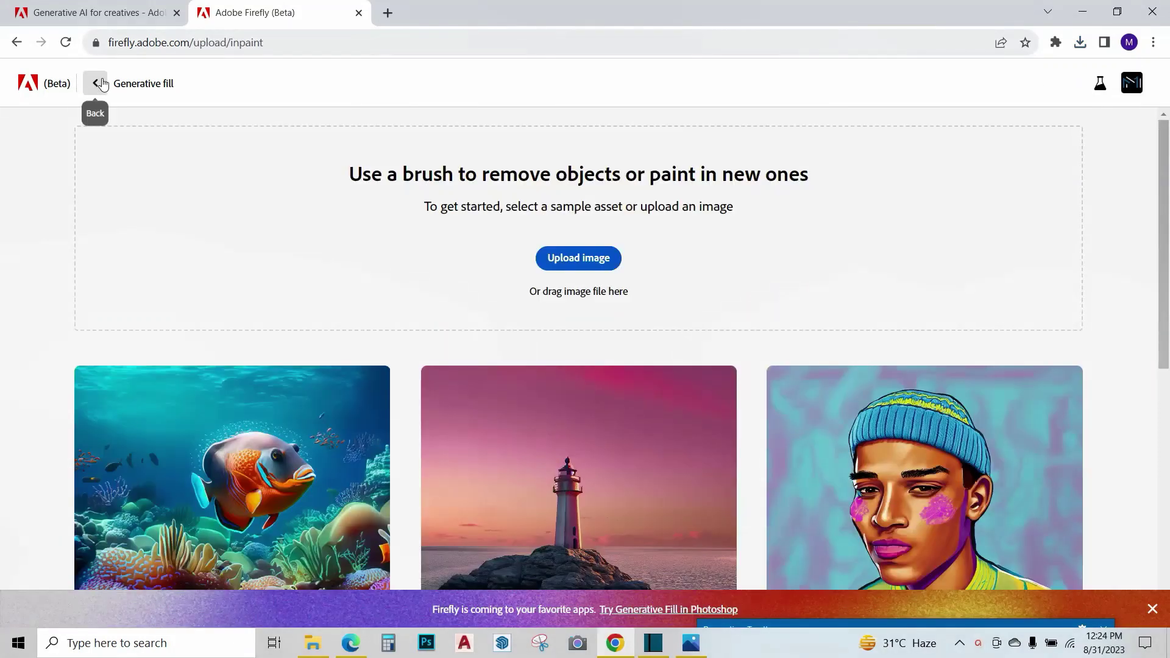